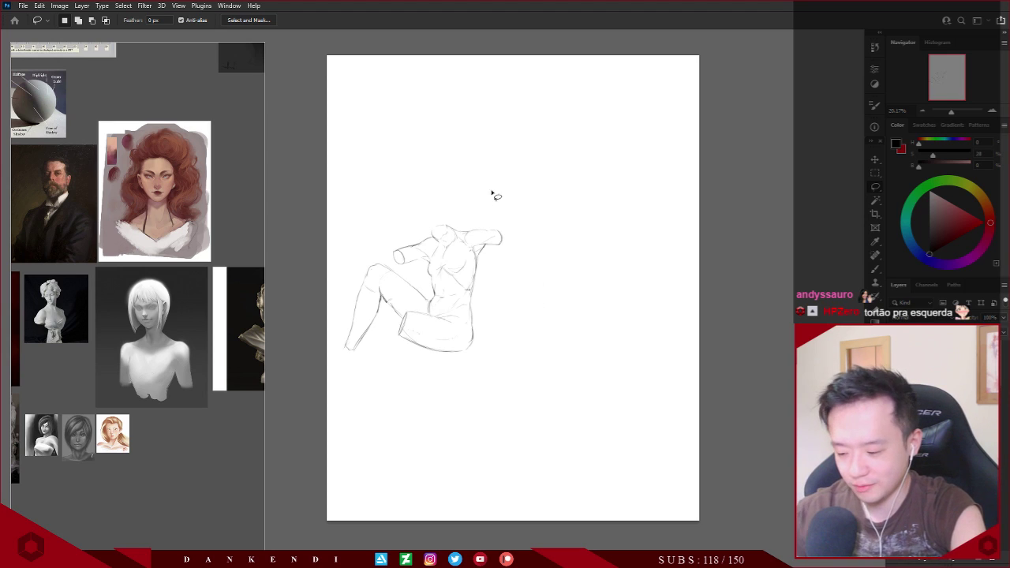
Select a wide, thin horizontal rectangle along the upper edge of the canvas, above the torso sketch
key(m)
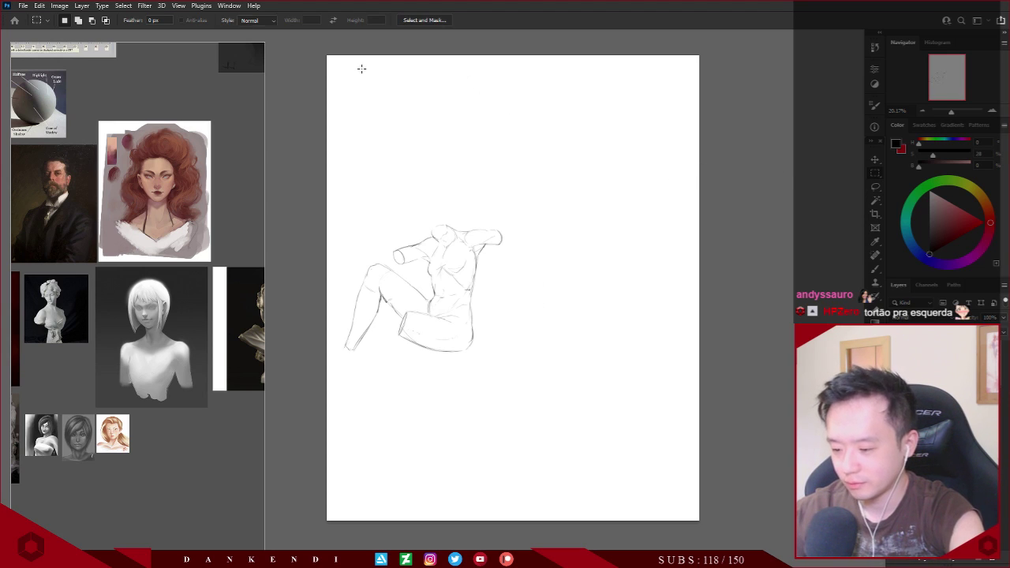
drag(336, 66, 539, 96)
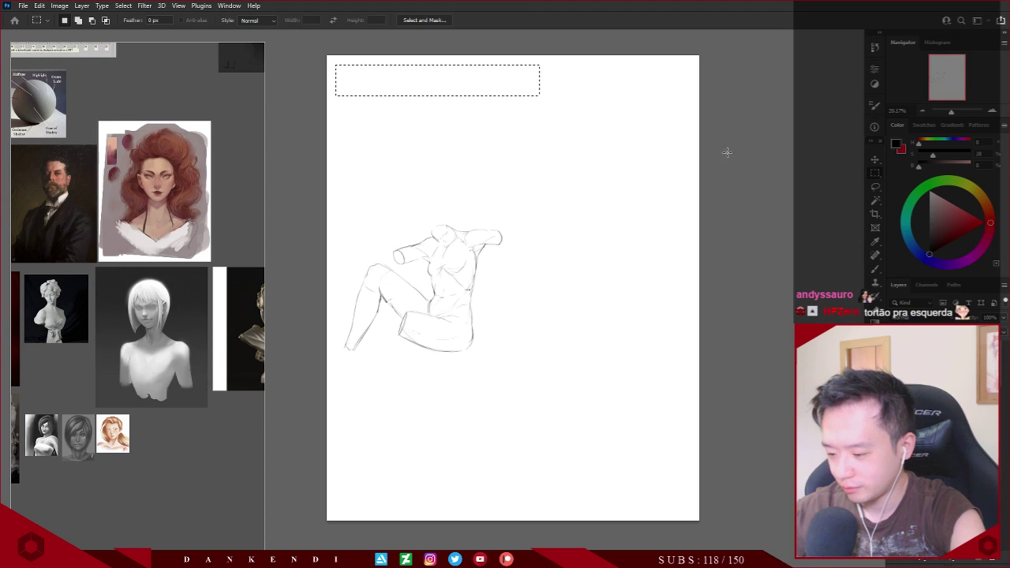
key(ctrl+d)
drag(332, 63, 529, 86)
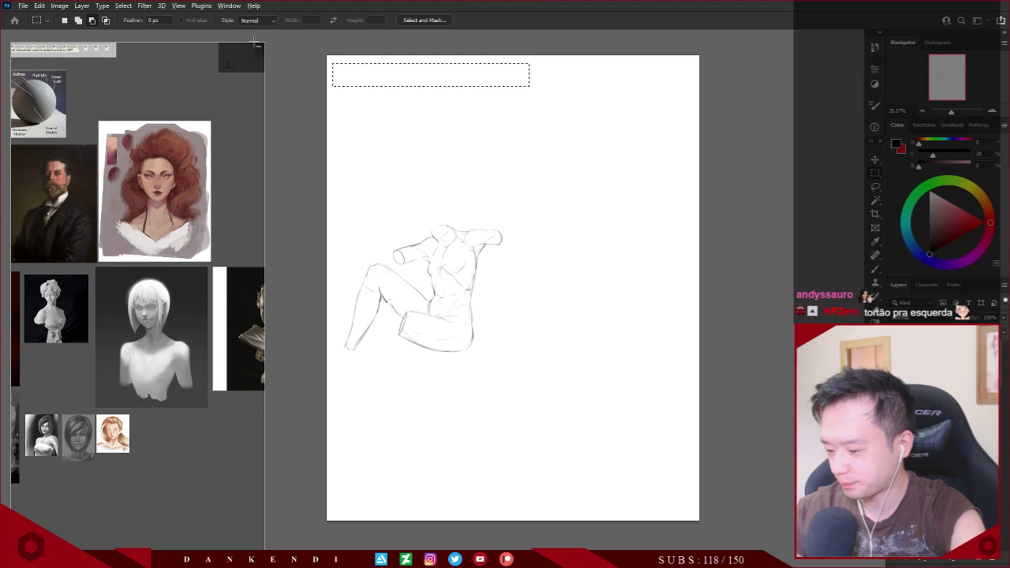
scroll(704, 190, up, 5)
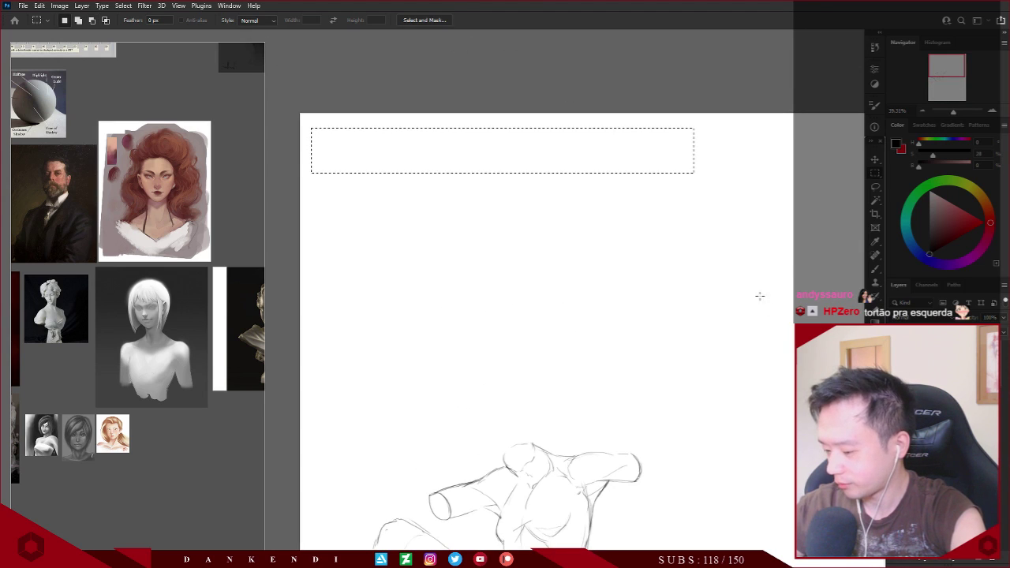
Fill the rectangular selection with solid black using a much larger brush, and clear the selection
key(b)
key(bracketright)
key(bracketright)
key(bracketright)
key(bracketright)
key(bracketright)
key(bracketright)
key(bracketright)
key(bracketright)
mouse_move(685, 129)
mouse_down()
mouse_move(579, 109)
mouse_move(548, 124)
mouse_move(547, 166)
mouse_move(349, 148)
mouse_move(320, 177)
mouse_move(409, 183)
mouse_move(646, 132)
mouse_up()
key(ctrl+d)
Slightly reduce the height of the black bar with Free Transform
key(l)
key(ctrl+t)
drag(501, 172, 505, 166)
key(Return)
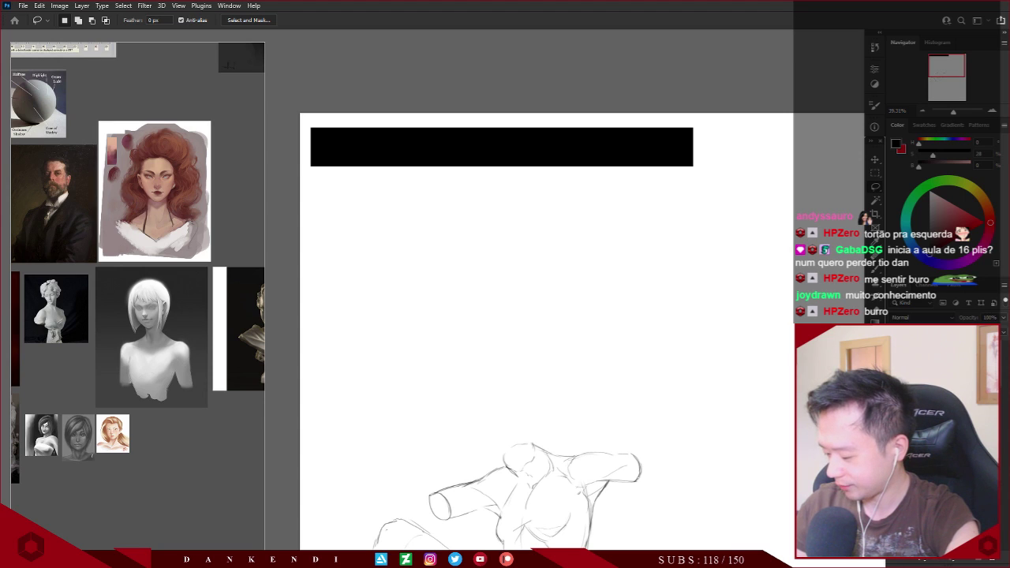
Add a black, centered Stroke layer style to the bar's layer
double_click(907, 347)
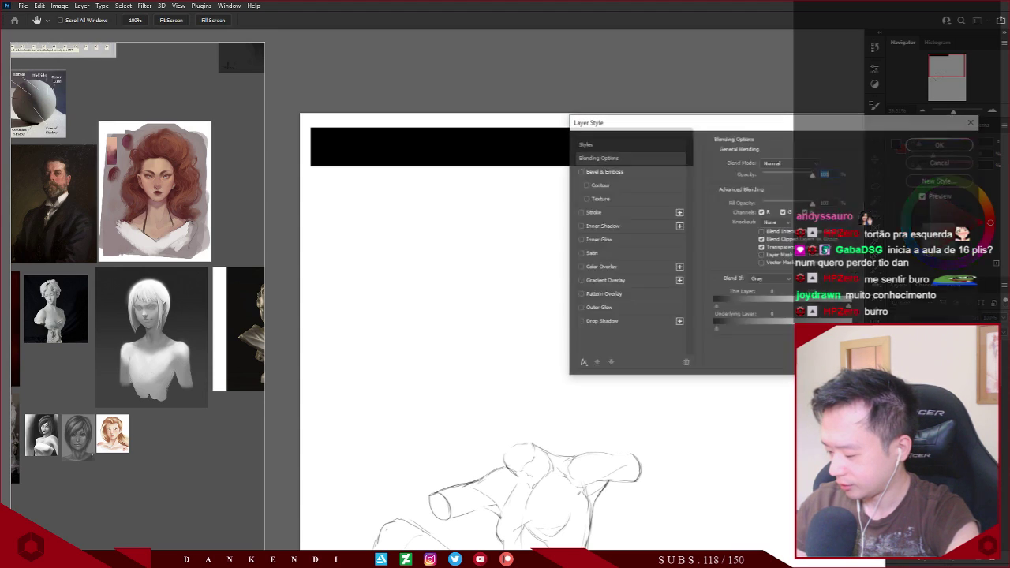
click(629, 212)
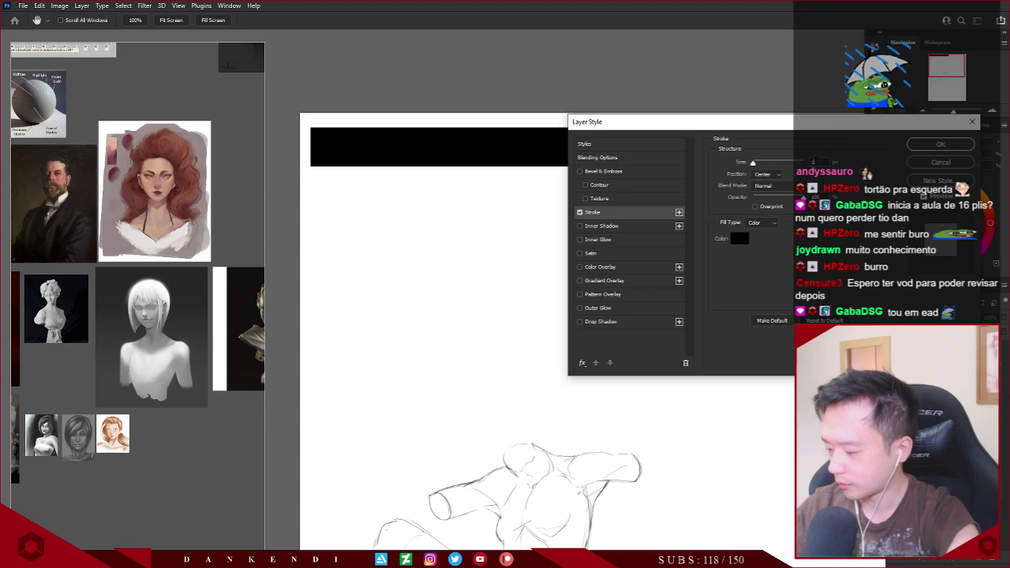
key(Return)
Repaint the whole bar mid grey and begin a value scale with a white and a light grey block at its left end
key(b)
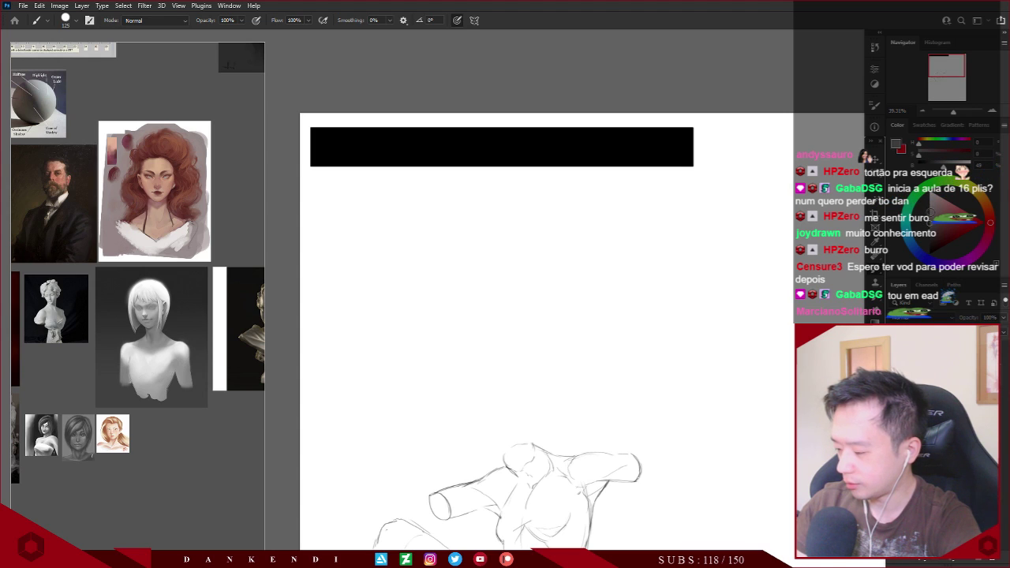
mouse_move(333, 110)
mouse_down()
mouse_move(395, 177)
mouse_move(438, 194)
mouse_move(486, 125)
mouse_move(542, 119)
mouse_move(599, 187)
mouse_move(653, 181)
mouse_move(698, 134)
mouse_move(749, 150)
mouse_up()
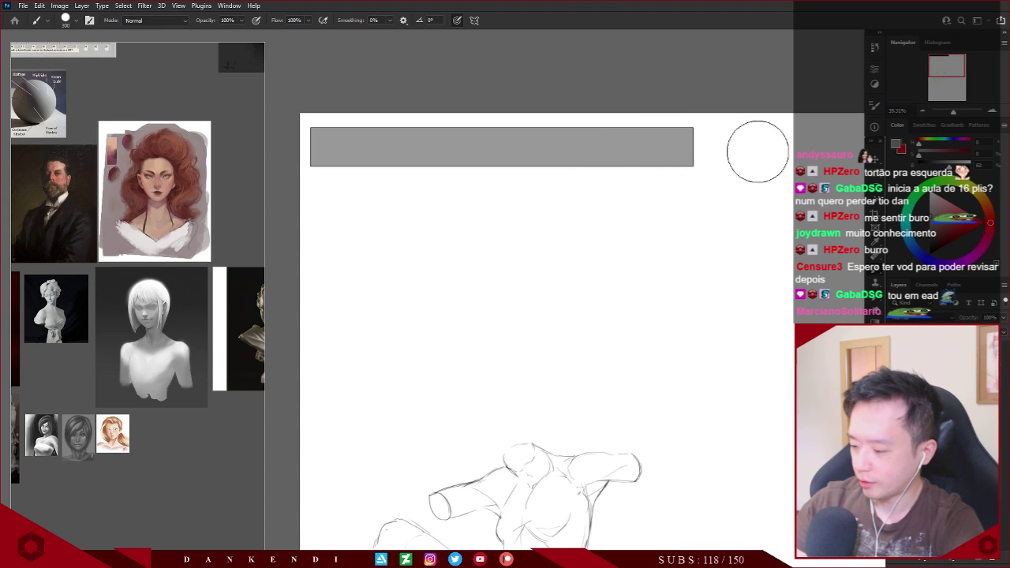
drag(919, 154, 969, 154)
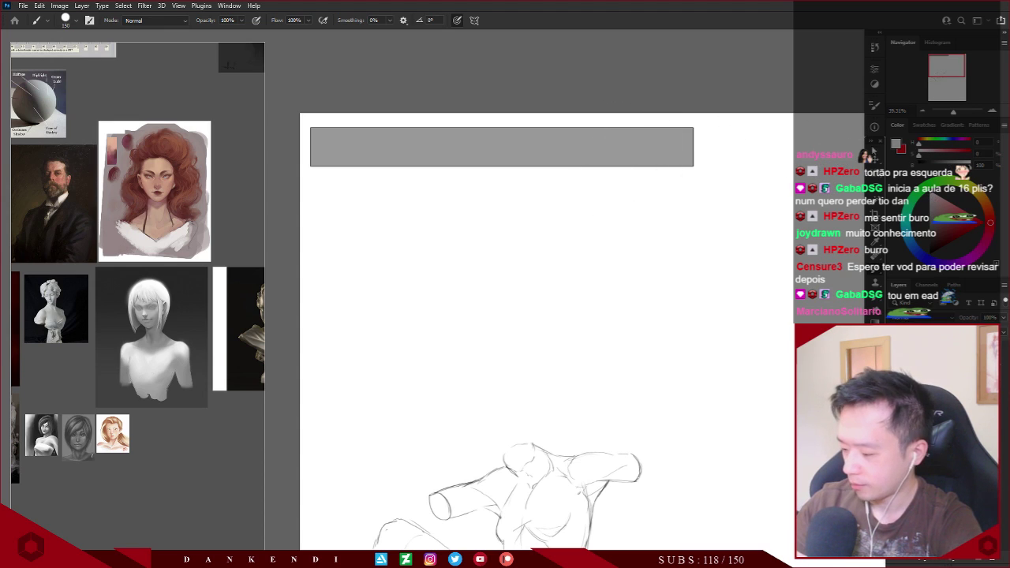
mouse_move(331, 135)
mouse_down()
mouse_move(324, 172)
mouse_move(327, 120)
mouse_move(329, 171)
mouse_move(328, 128)
mouse_up()
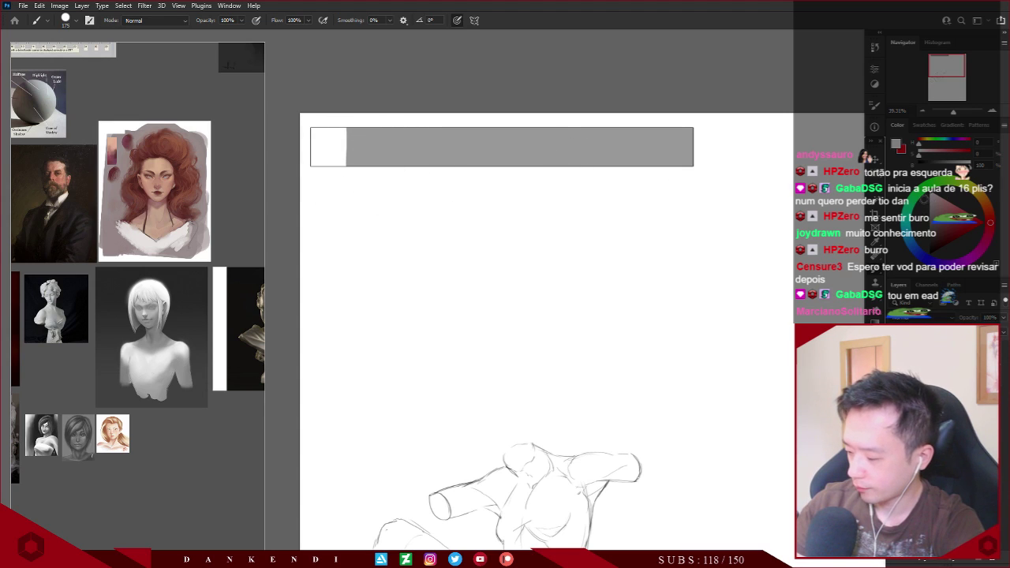
mouse_move(362, 125)
mouse_down()
mouse_move(363, 173)
mouse_move(360, 124)
mouse_move(369, 168)
mouse_up()
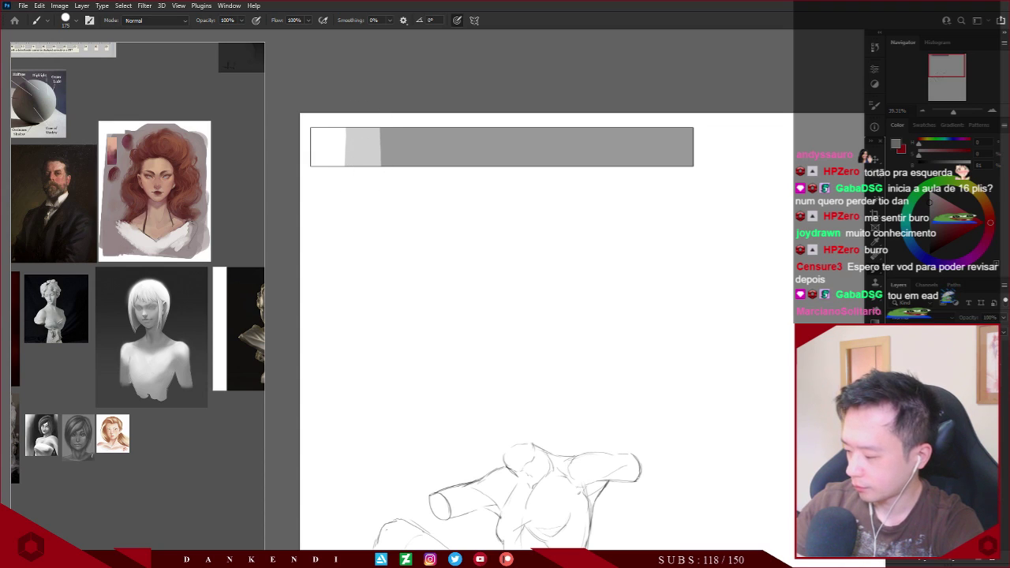
Continue the value scale to the right with progressively darker grey blocks, from mid grey to dark grey
mouse_move(399, 169)
mouse_down()
mouse_move(399, 119)
mouse_move(396, 175)
mouse_move(394, 130)
mouse_move(432, 176)
mouse_move(429, 122)
mouse_move(433, 181)
mouse_move(430, 127)
mouse_move(430, 169)
mouse_move(433, 140)
mouse_up()
key(ctrl+z)
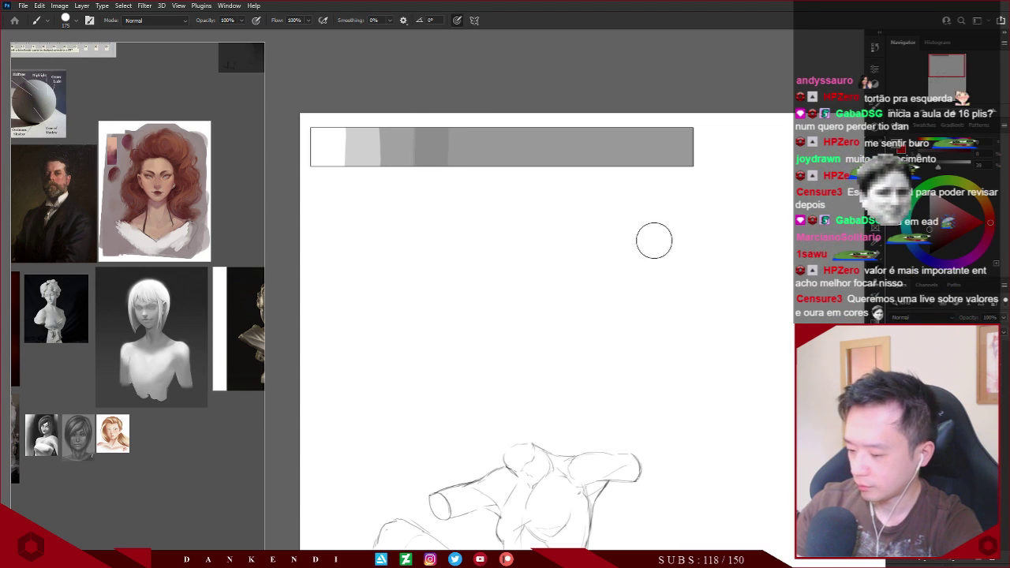
drag(464, 135, 466, 165)
key(ctrl+z)
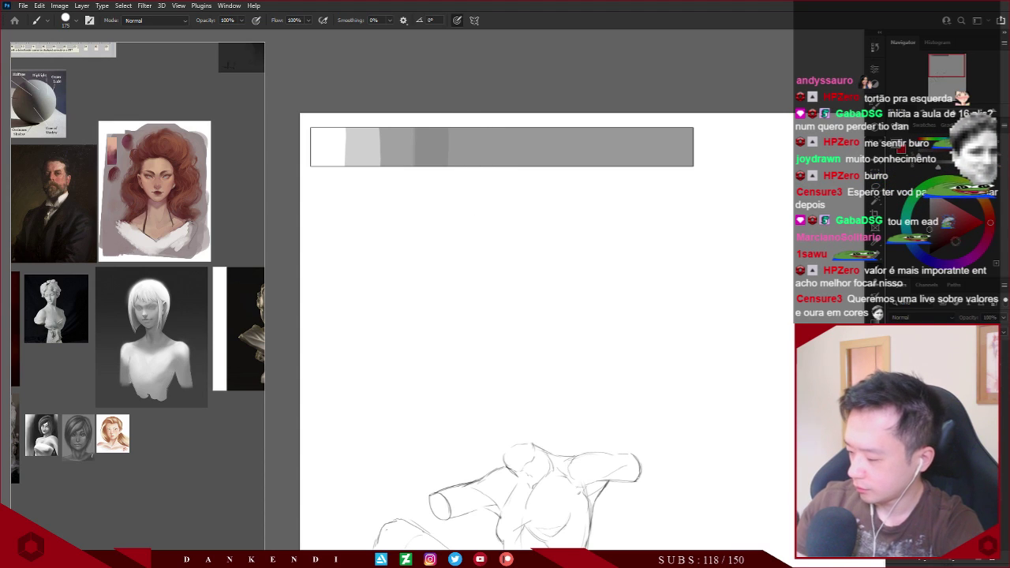
mouse_move(466, 138)
mouse_down()
mouse_move(462, 153)
mouse_move(462, 124)
mouse_move(467, 164)
mouse_move(467, 150)
mouse_up()
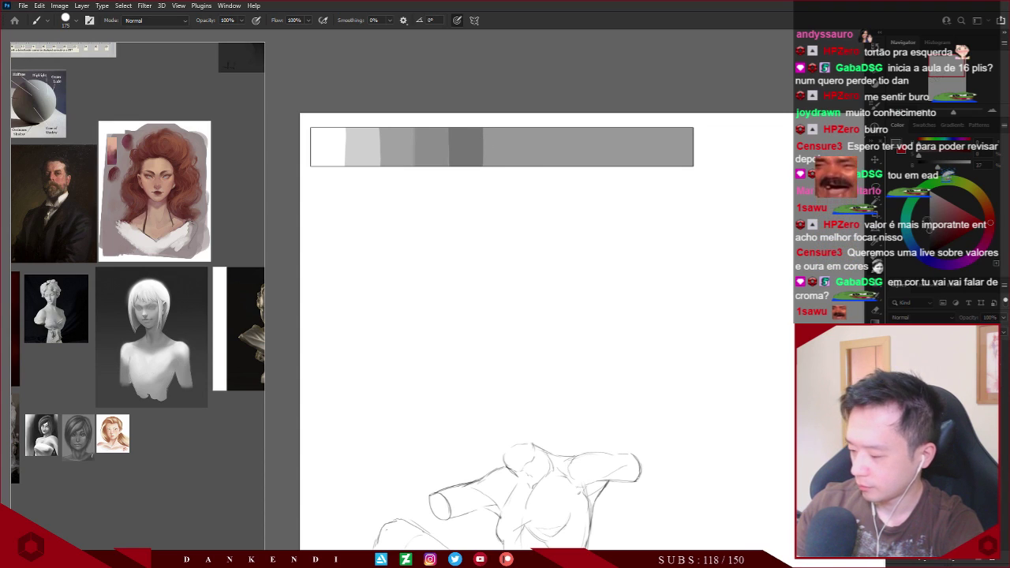
mouse_move(500, 135)
mouse_down()
mouse_move(494, 124)
mouse_move(500, 156)
mouse_move(529, 124)
mouse_move(541, 161)
mouse_up()
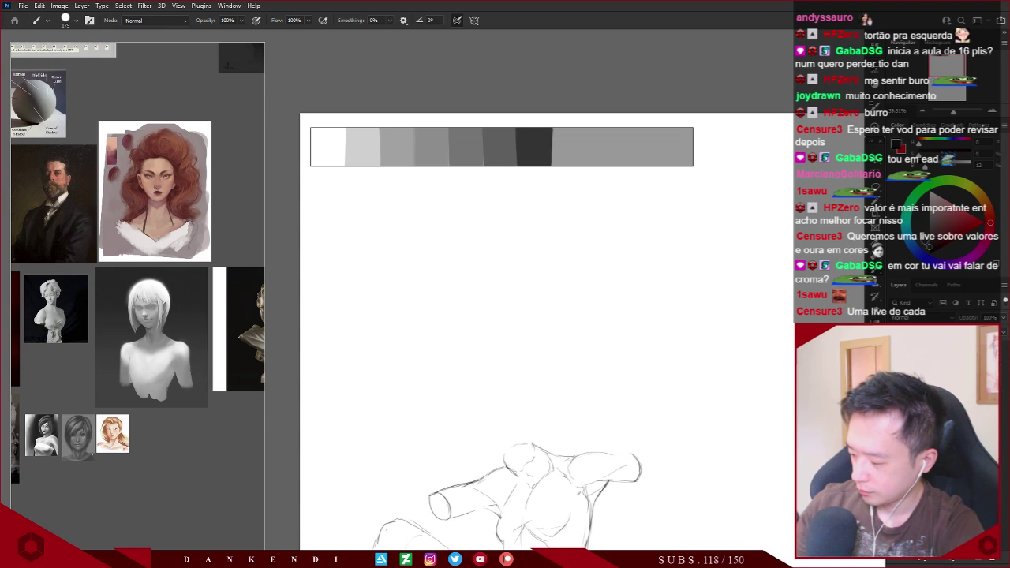
Paint the darkest blocks of the value scale, going from near-black to pure black
mouse_move(573, 136)
mouse_down()
mouse_move(563, 135)
mouse_move(575, 128)
mouse_move(576, 154)
mouse_move(543, 138)
mouse_up()
key(bracketleft)
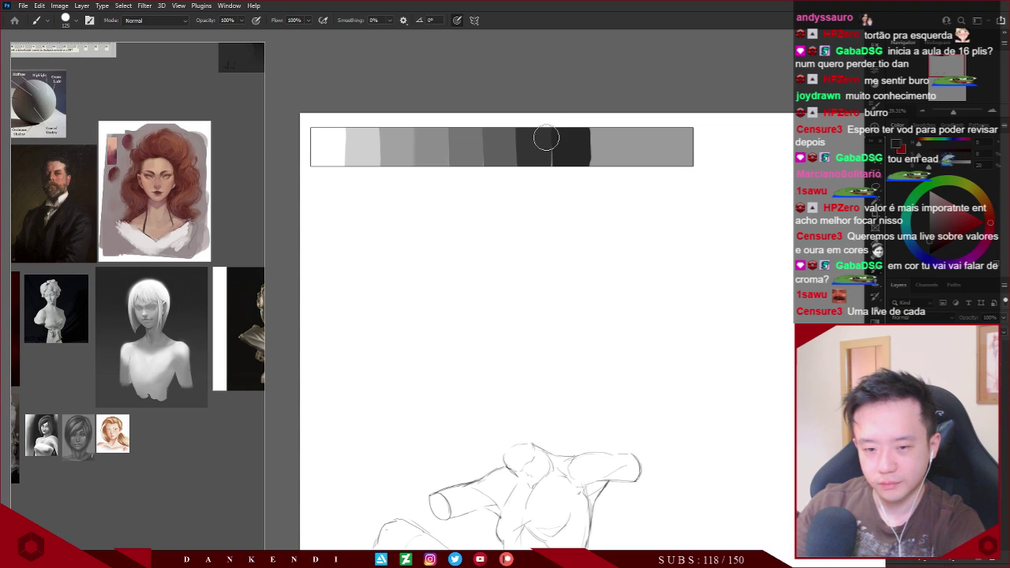
key(bracketleft)
key(bracketleft)
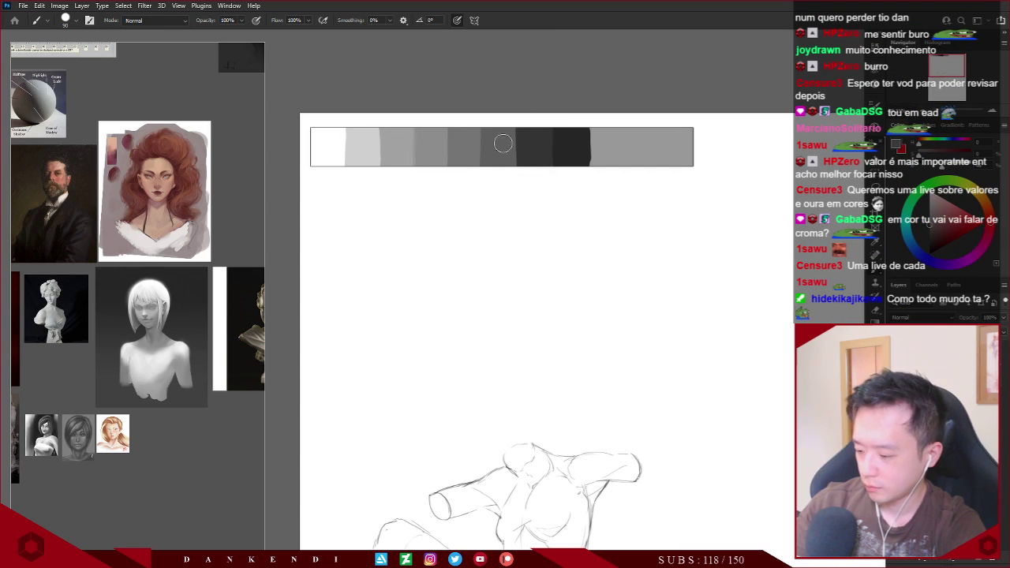
alt+click(581, 139)
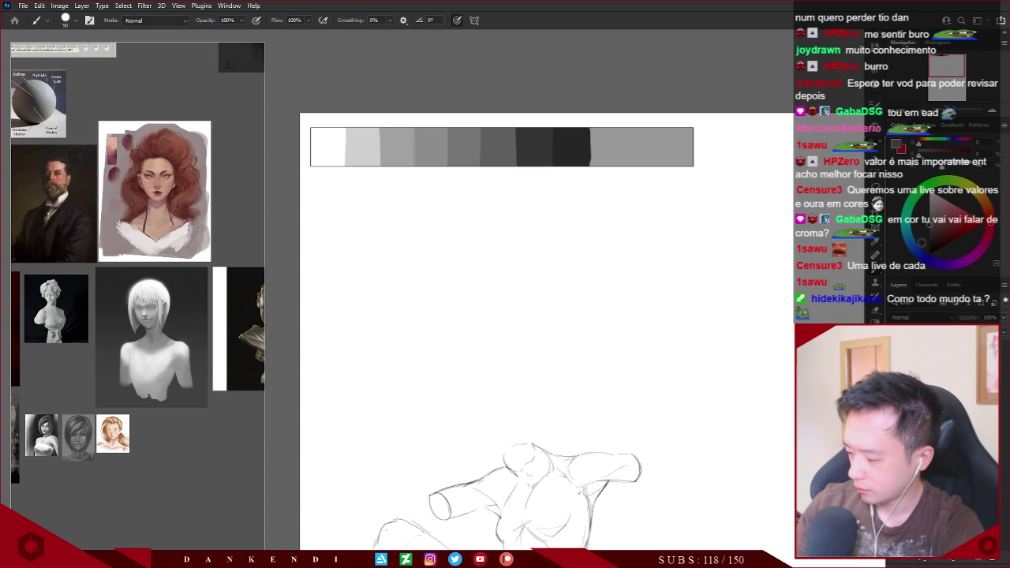
mouse_move(597, 126)
mouse_down()
mouse_move(599, 152)
mouse_move(616, 137)
mouse_move(616, 180)
mouse_up()
mouse_move(641, 134)
mouse_down()
mouse_move(637, 174)
mouse_move(636, 157)
mouse_move(656, 171)
mouse_move(662, 130)
mouse_move(664, 158)
mouse_up()
Delete the leftover grey strip at the end of the bar, after the black block, and deselect
key(m)
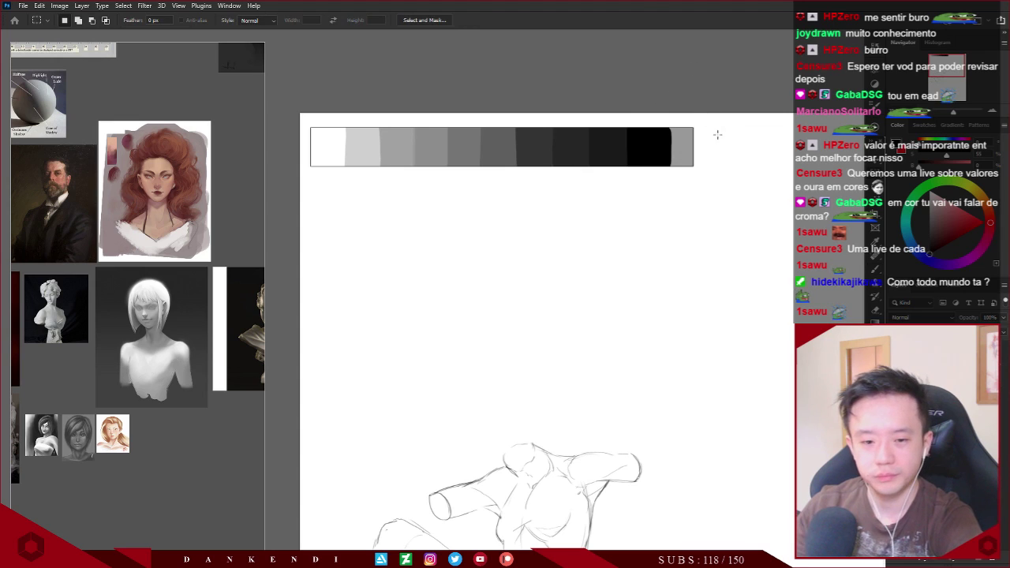
drag(730, 114, 663, 229)
drag(669, 227, 669, 227)
key(Delete)
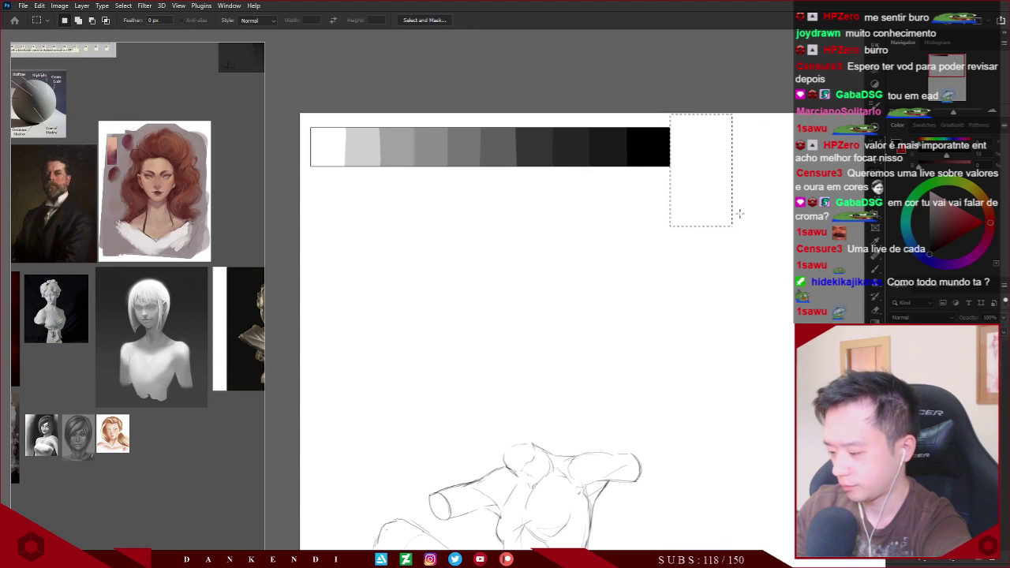
key(ctrl+d)
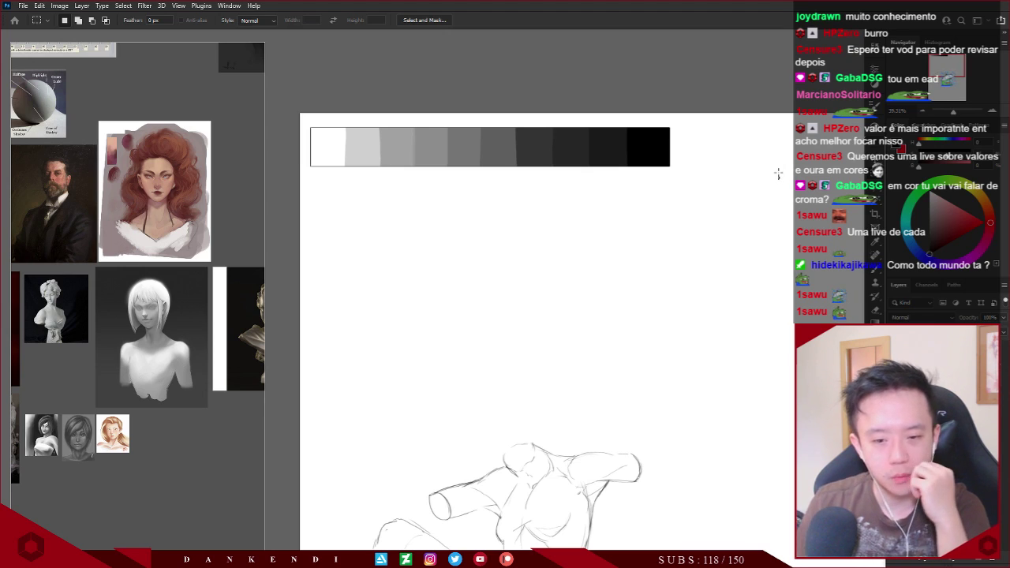
Flip the value scale horizontally so that it runs from black to white
click(644, 193)
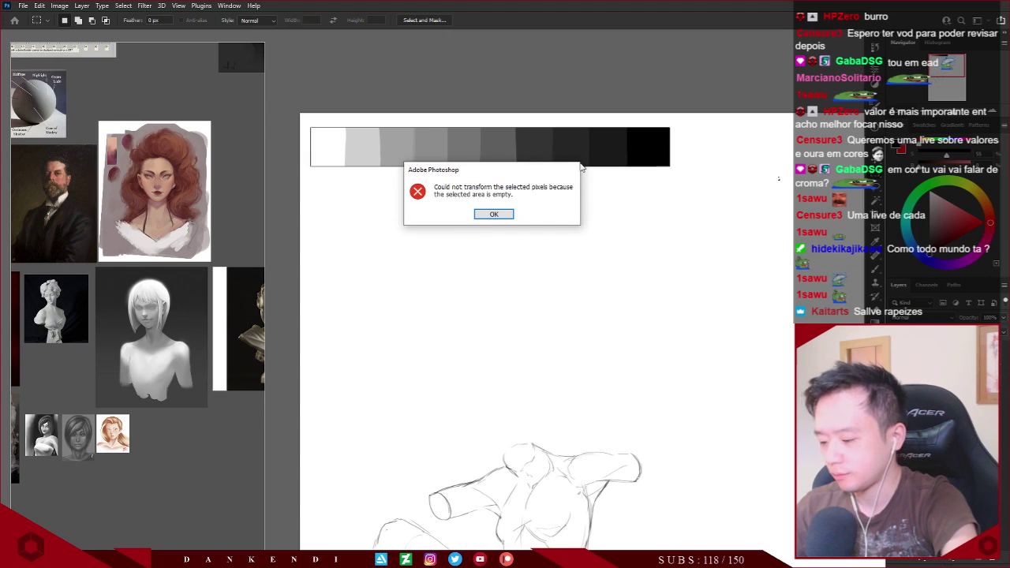
click(495, 215)
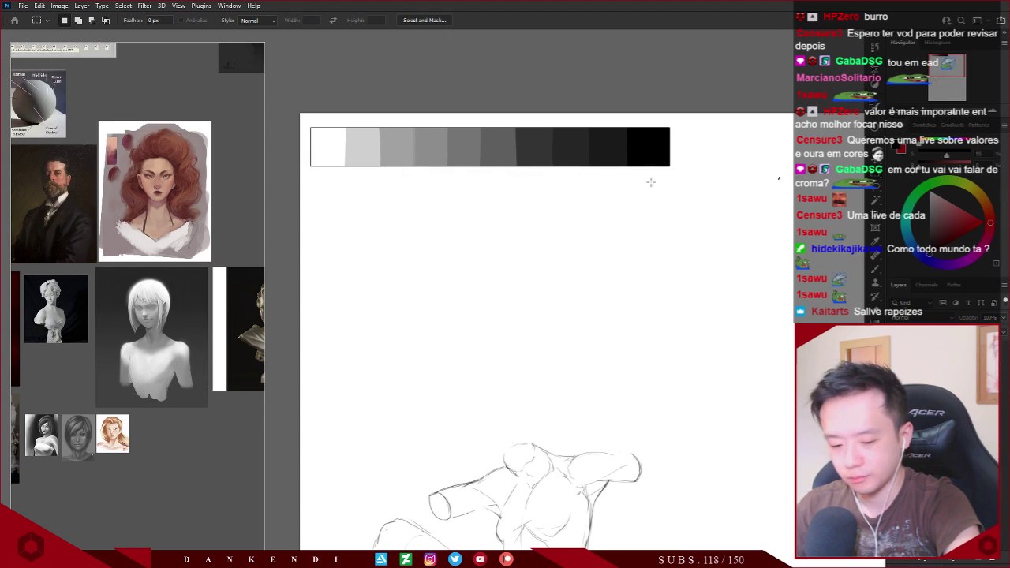
key(ctrl+t)
right_click(616, 152)
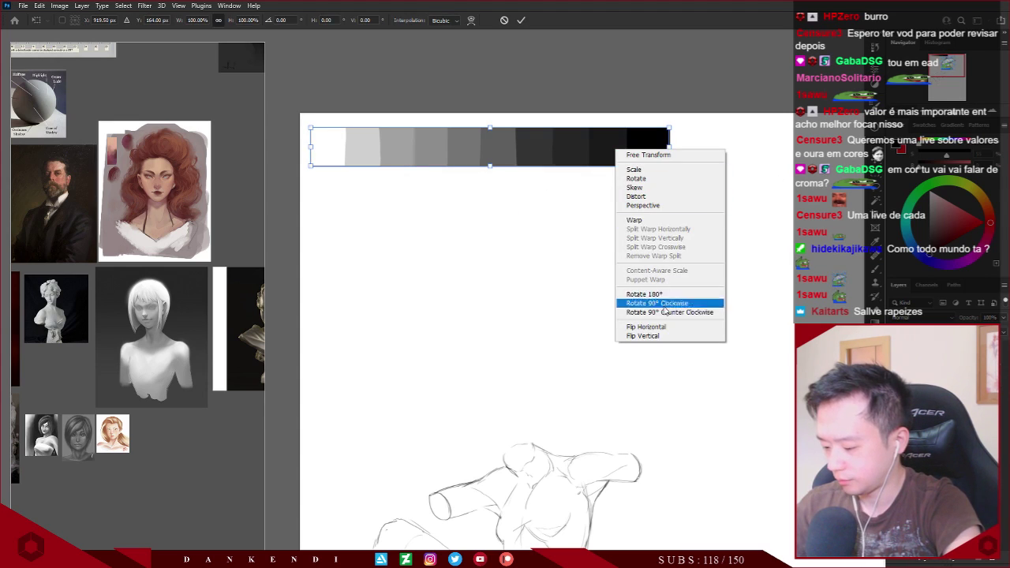
click(646, 326)
key(Return)
Duplicate the value scale directly below the original, and clear the selection
key(v)
drag(651, 161, 659, 217)
key(ctrl+d)
key(l)
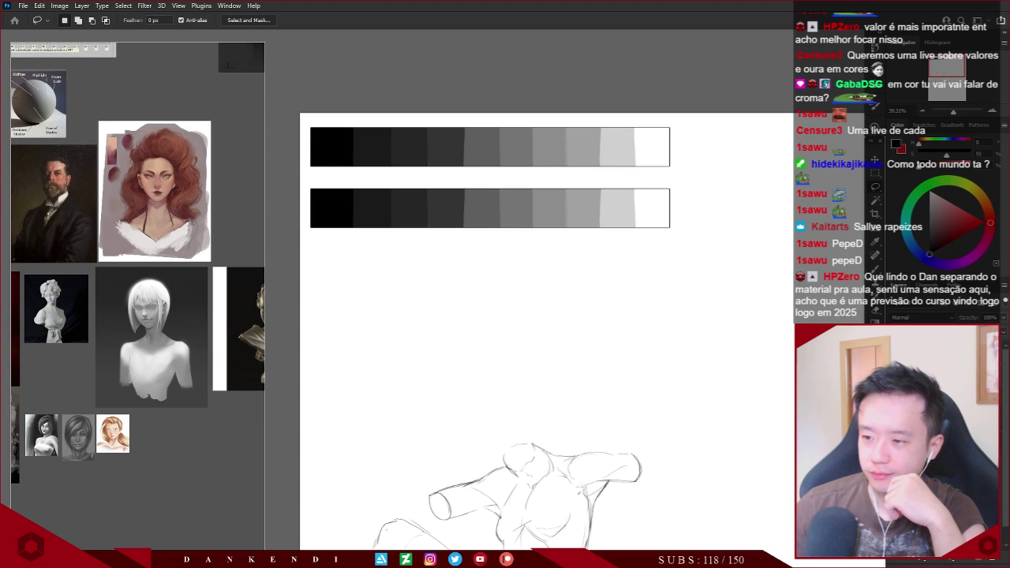
scroll(509, 126, down, 2)
scroll(509, 126, down, 2)
scroll(517, 126, up, 2)
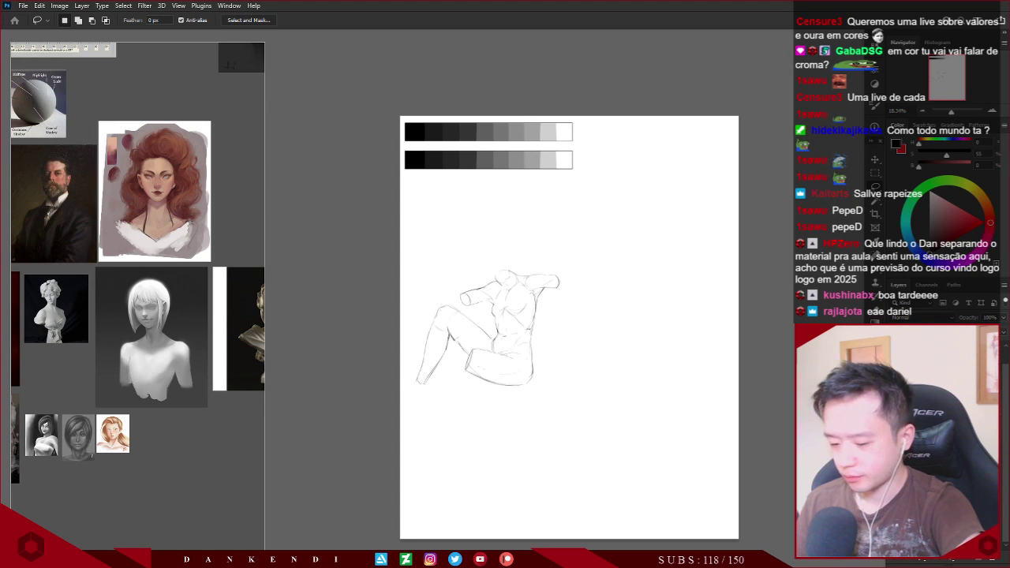
drag(599, 212, 620, 185)
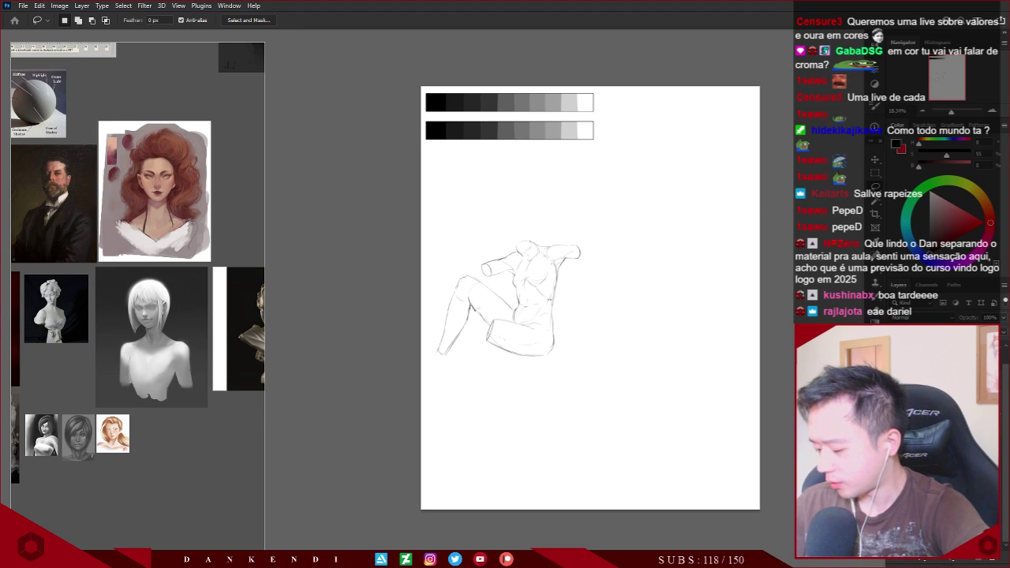
key(v)
drag(534, 309, 532, 237)
key(ctrl+z)
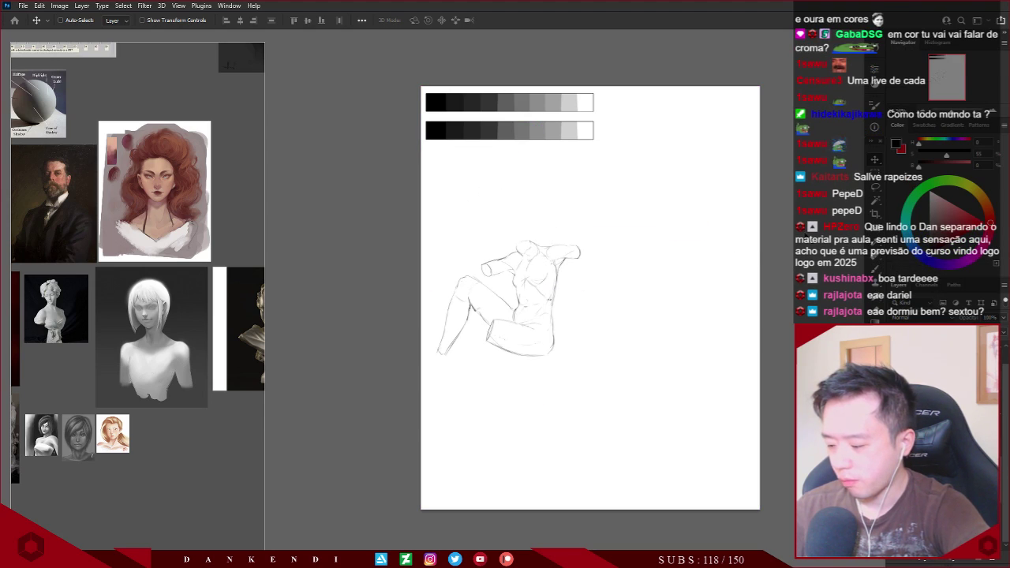
Enlarge the types-of-contrast image on the reference board and place it below the other reference pictures
scroll(159, 195, down, 5)
scroll(119, 212, up, 4)
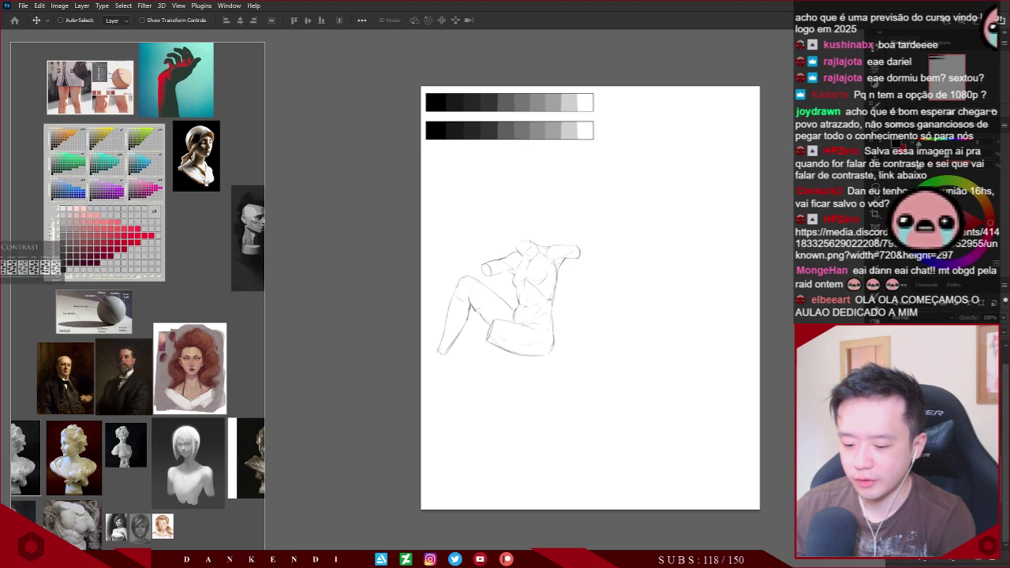
scroll(107, 230, up, 5)
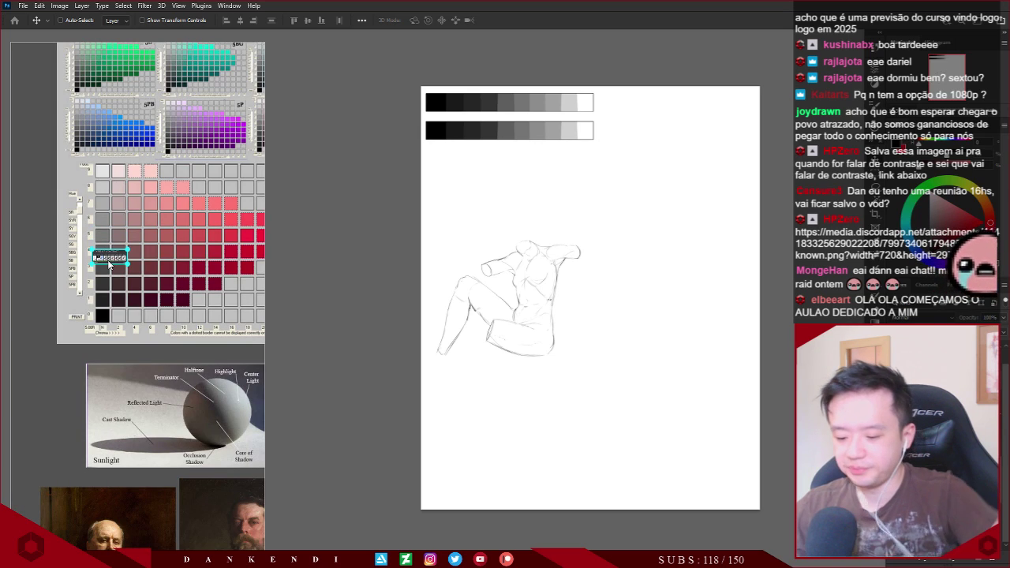
drag(108, 259, 168, 323)
scroll(168, 322, down, 5)
drag(126, 254, 153, 472)
click(211, 466)
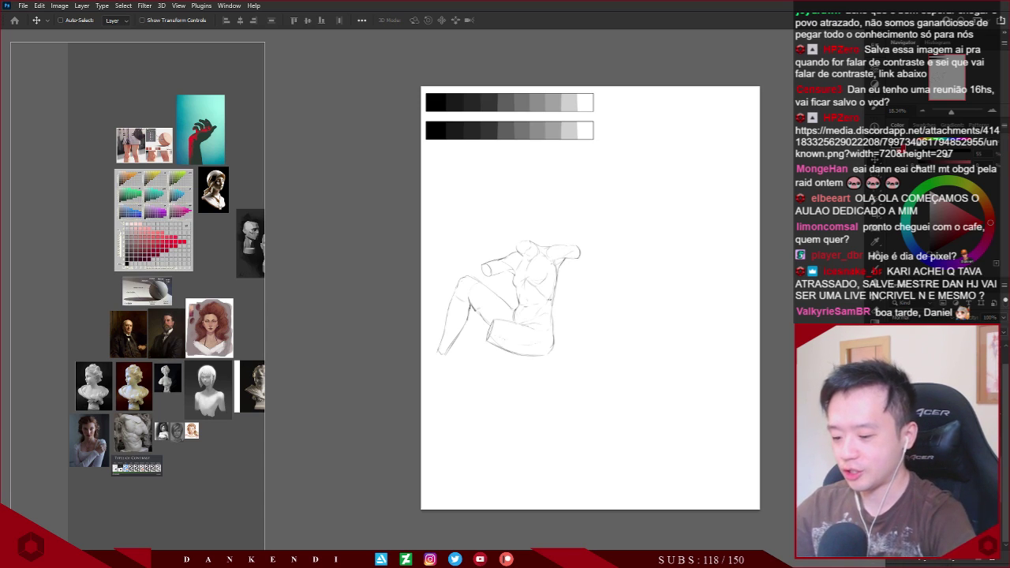
Switch to the open line-art scene with the armoured figure and lanterns, and display it enlarged in full-screen mode
key(f)
key(f)
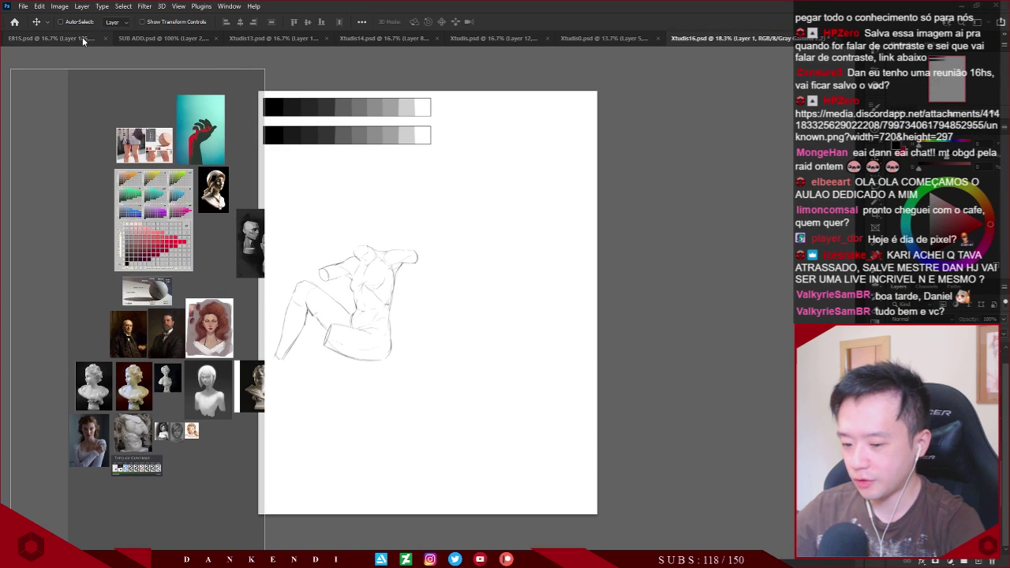
click(53, 38)
scroll(438, 171, down, 5)
key(f)
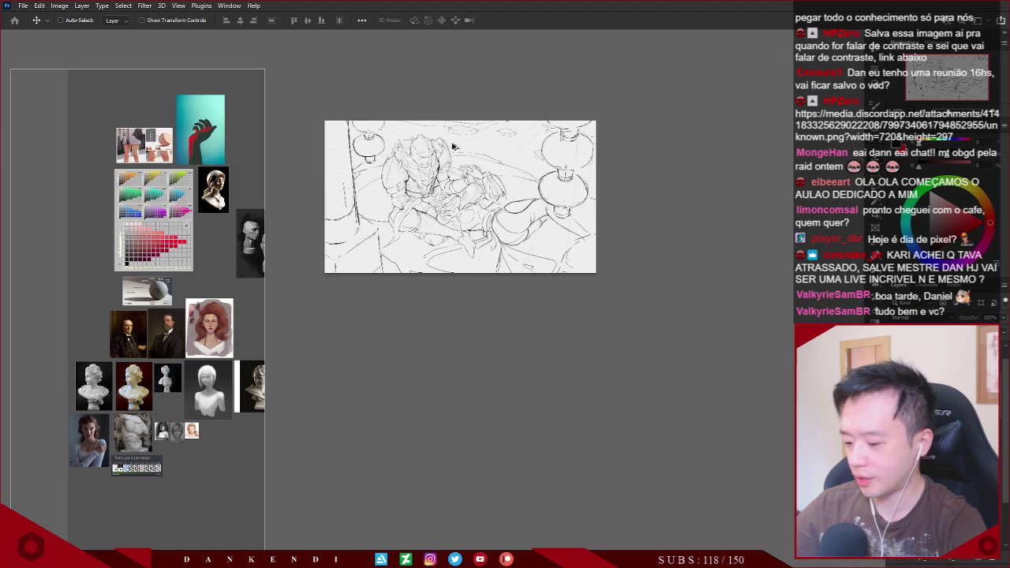
scroll(413, 172, up, 2)
key(f)
scroll(583, 159, down, 3)
scroll(580, 178, up, 3)
scroll(575, 191, up, 1)
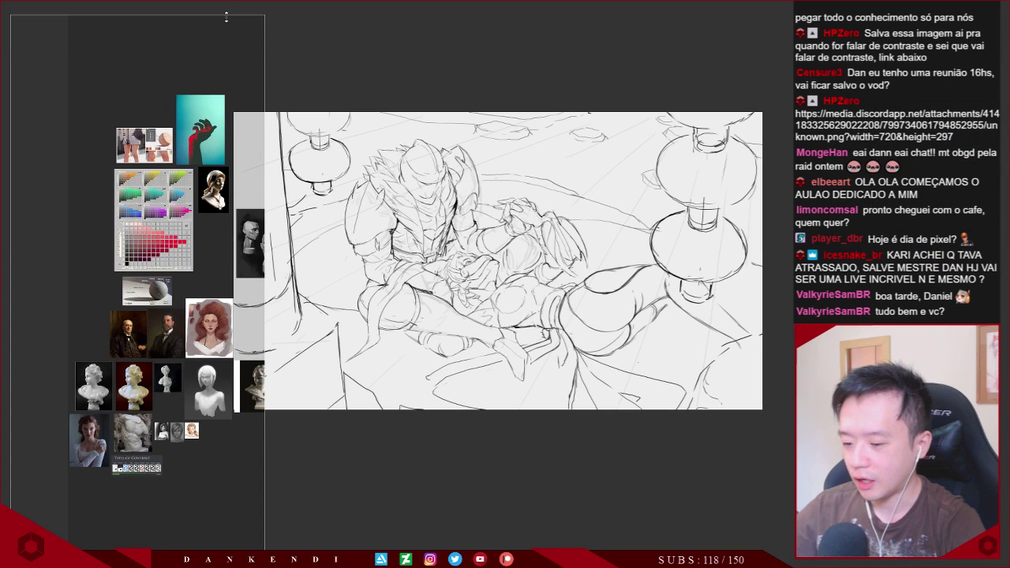
Narrow the reference board window so it covers less of the line-art scene, and frame the armoured figure and companion enlarged beside it
drag(264, 49, 222, 45)
drag(283, 161, 334, 141)
scroll(521, 189, up, 6)
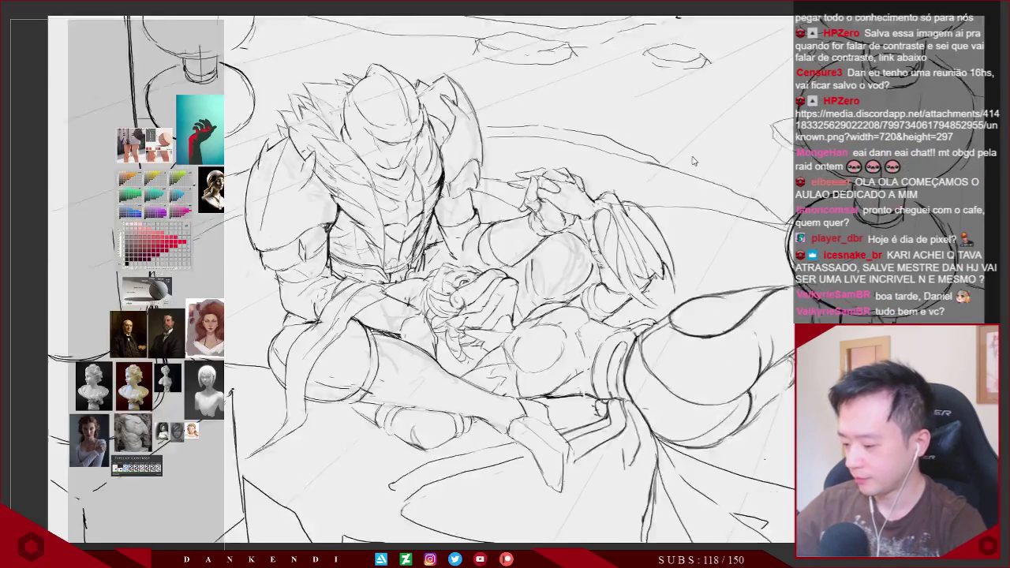
scroll(517, 203, down, 7)
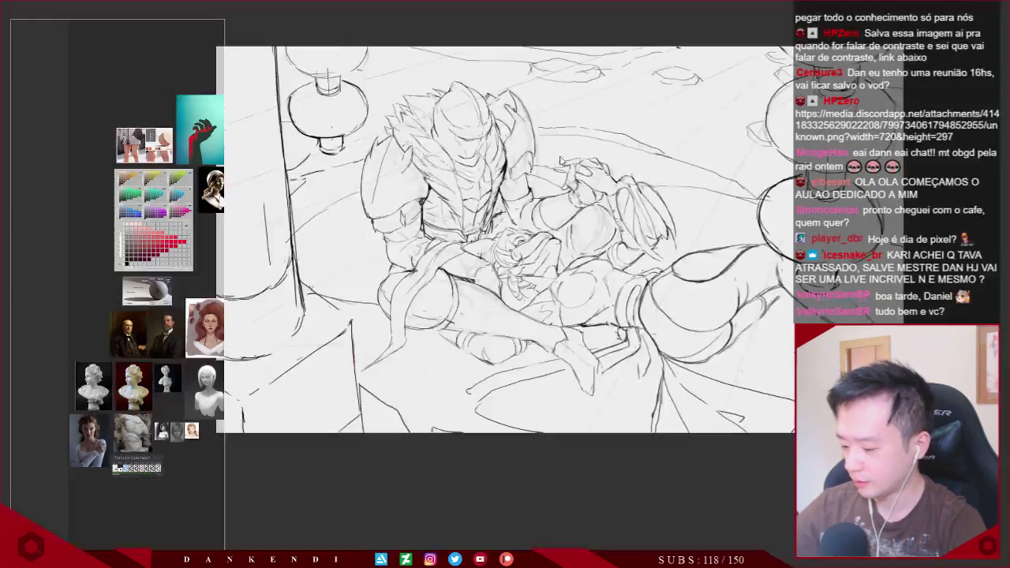
scroll(509, 157, up, 3)
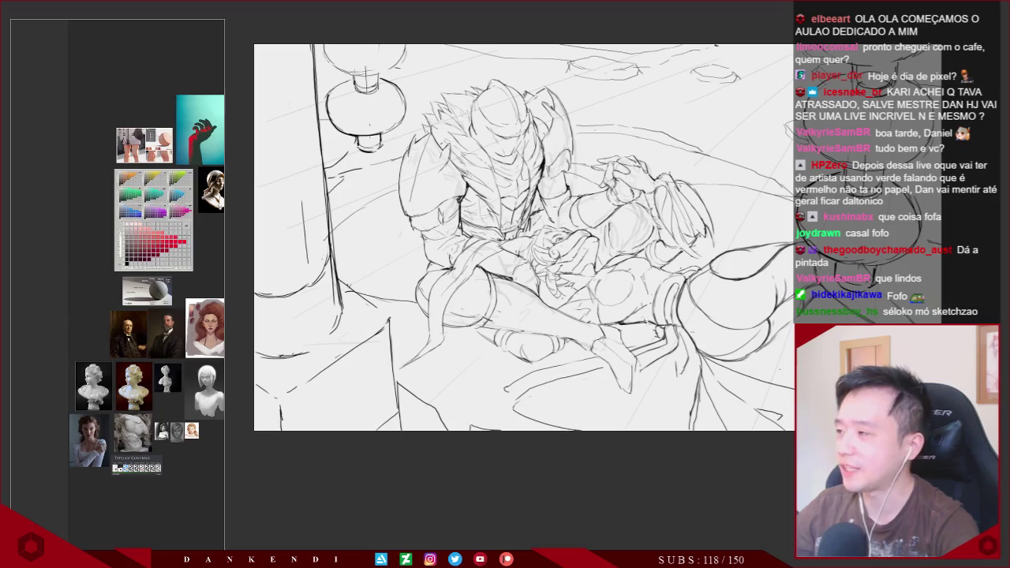
Switch to the Colblindor website in the browser and open the article on the new release of the Color Blindness Simulator
key(alt+Tab)
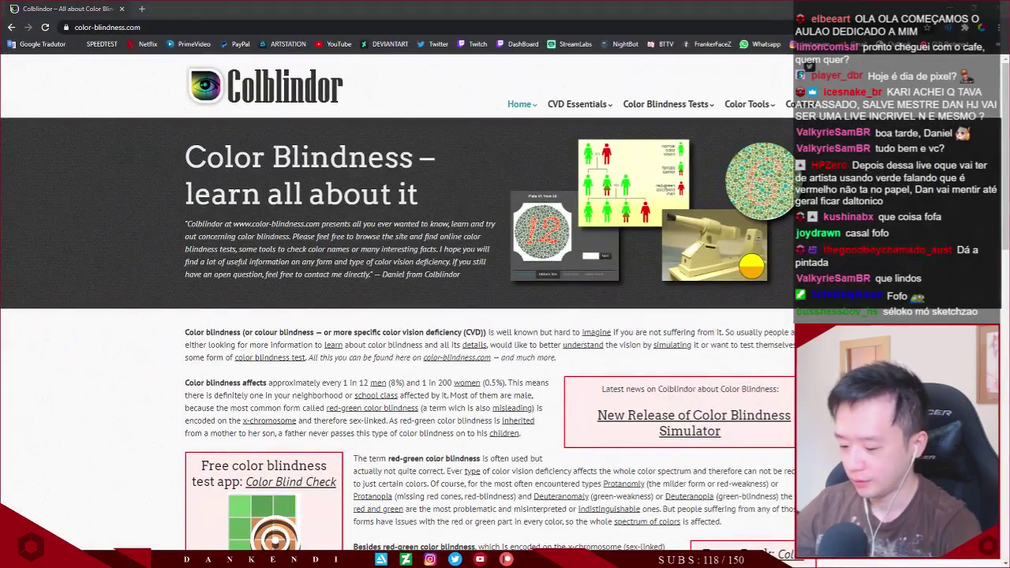
scroll(564, 315, down, 2)
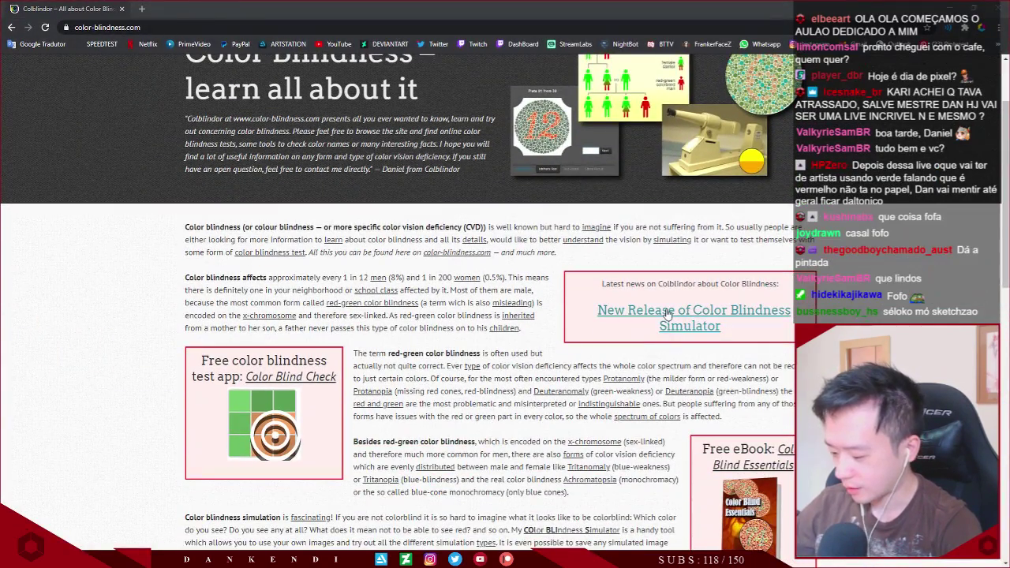
click(683, 320)
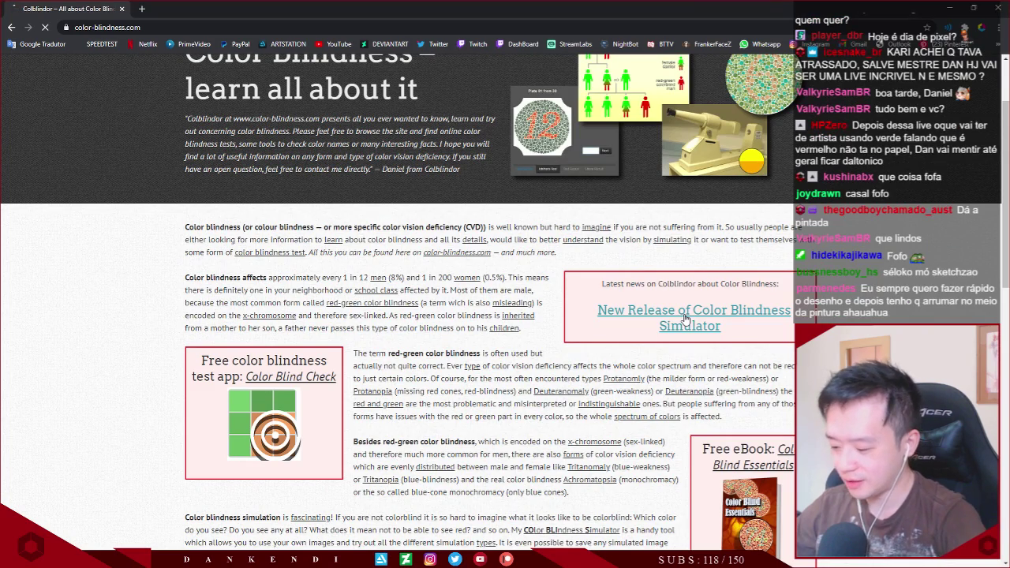
Skim the article on the simulator's new release and open the Coblis Color Blindness Simulator linked in its introduction
scroll(454, 302, down, 4)
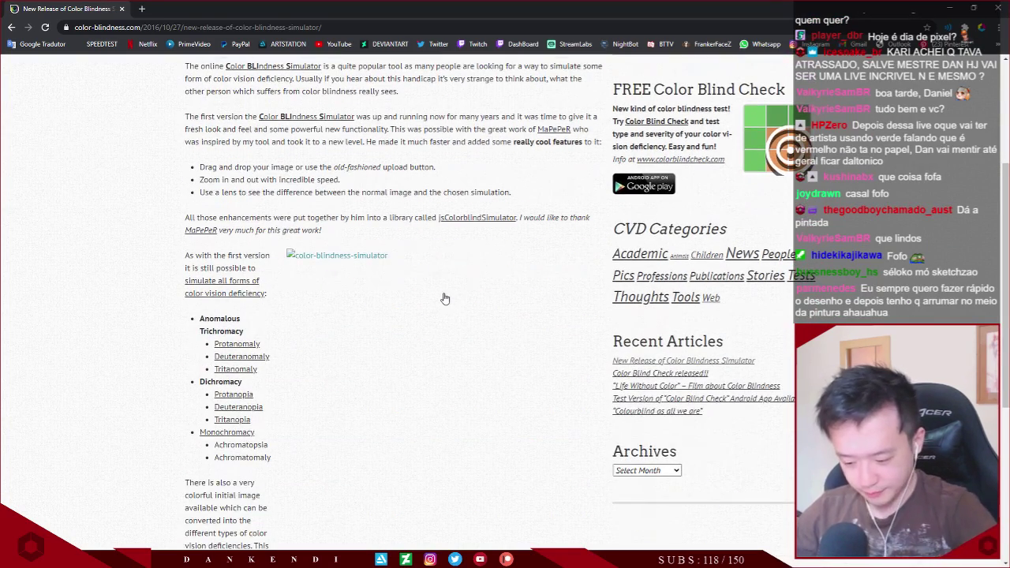
scroll(443, 299, down, 1)
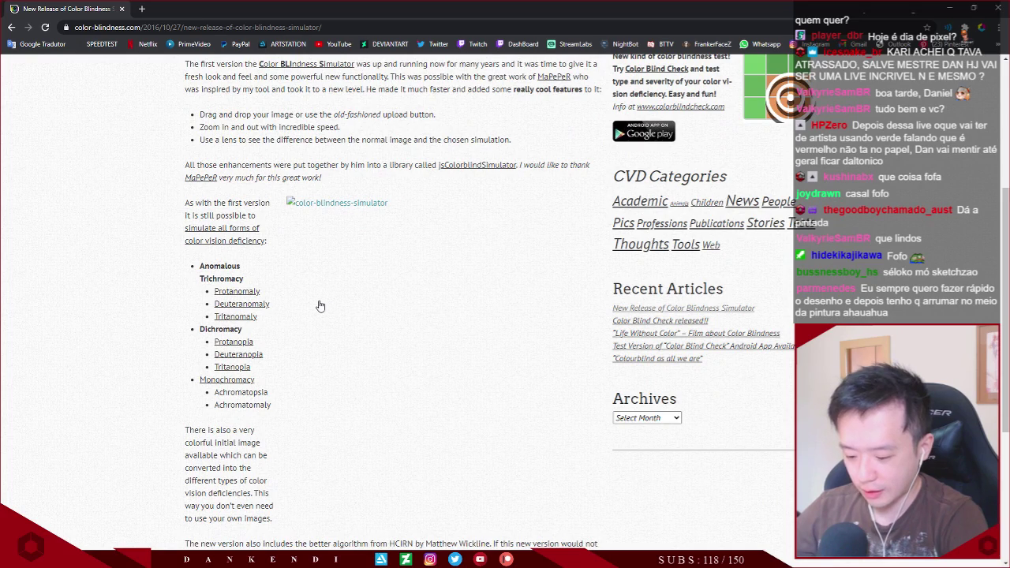
scroll(295, 304, down, 5)
scroll(277, 299, up, 9)
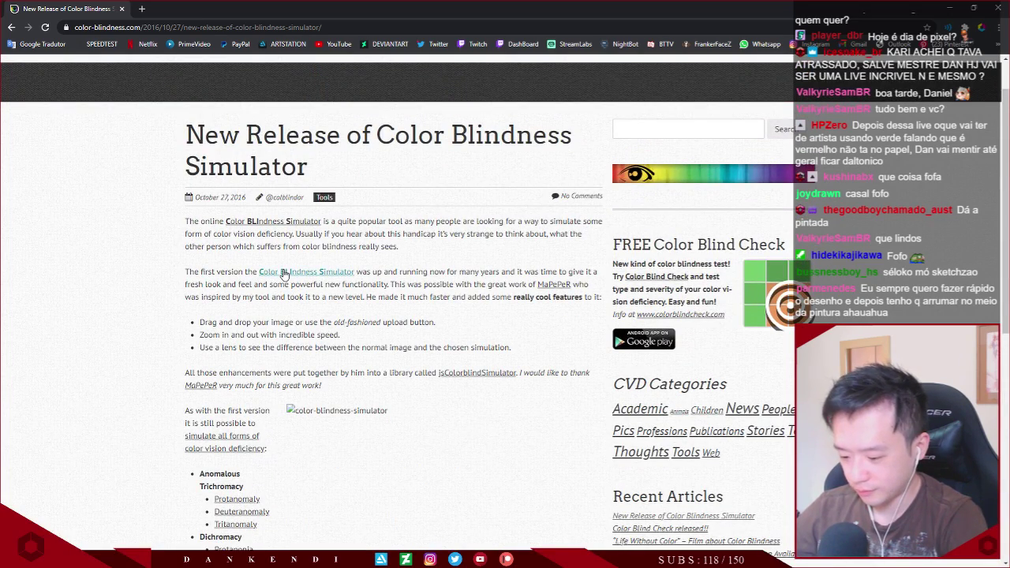
click(242, 225)
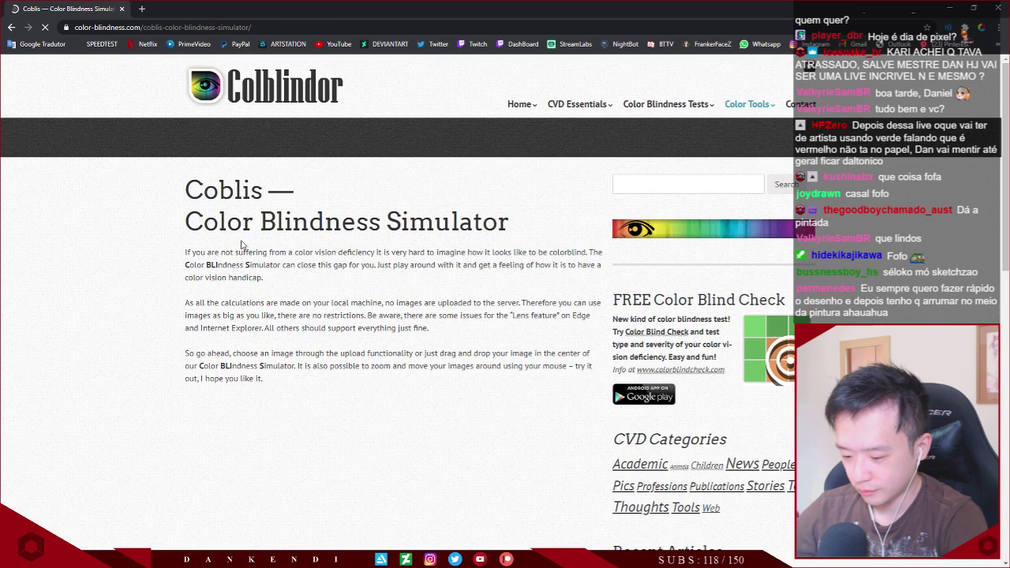
Preview the sample crayon image in the Red-Weak/Protanomaly view and return it to the Normal view
scroll(280, 272, down, 3)
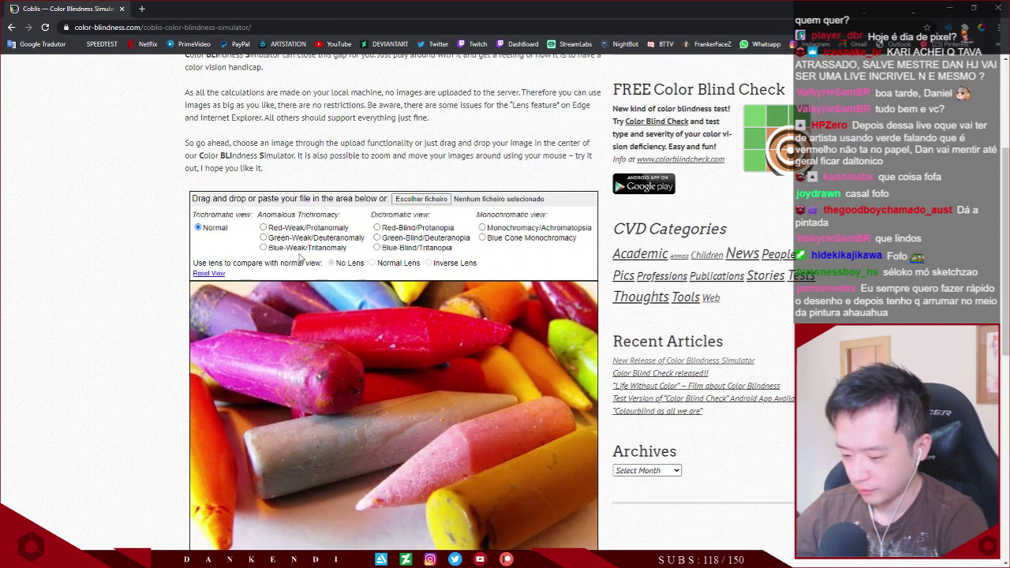
click(263, 227)
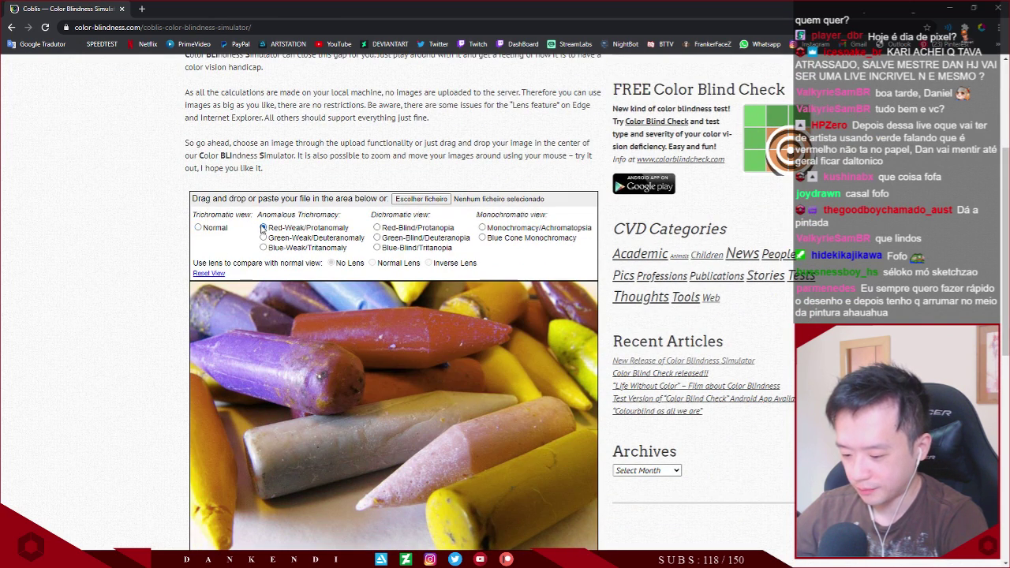
click(198, 228)
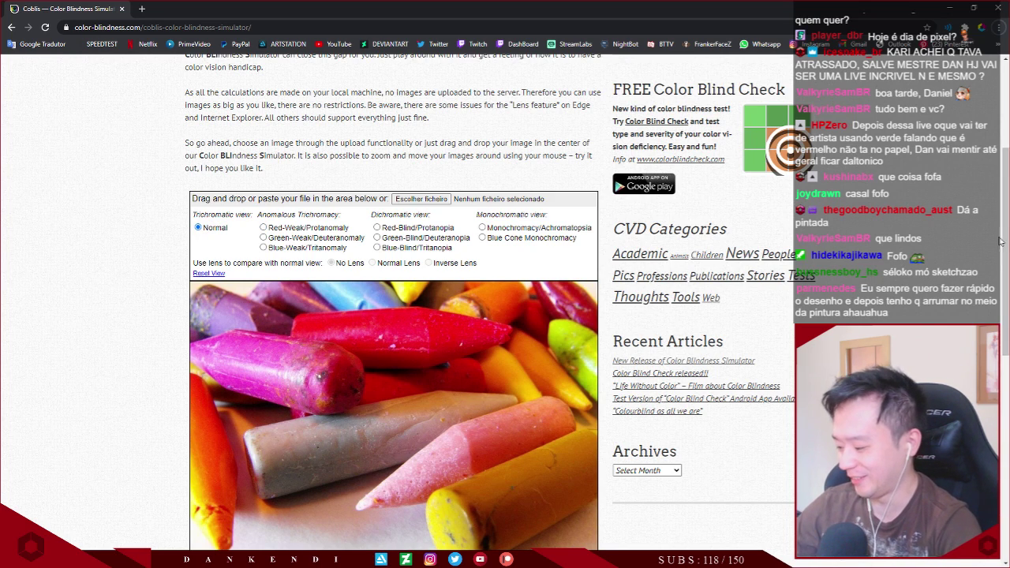
Compare the sample image's Red-Weak/Protanomaly and Green-Weak/Deuteranomaly views, alternating the green-weak view with Normal several times
scroll(1005, 241, down, 1)
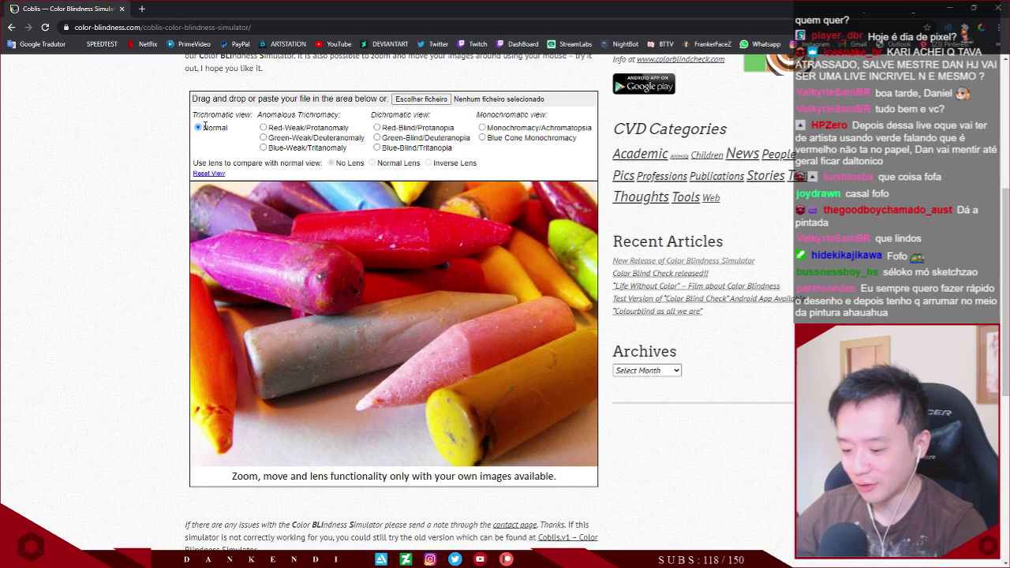
click(264, 127)
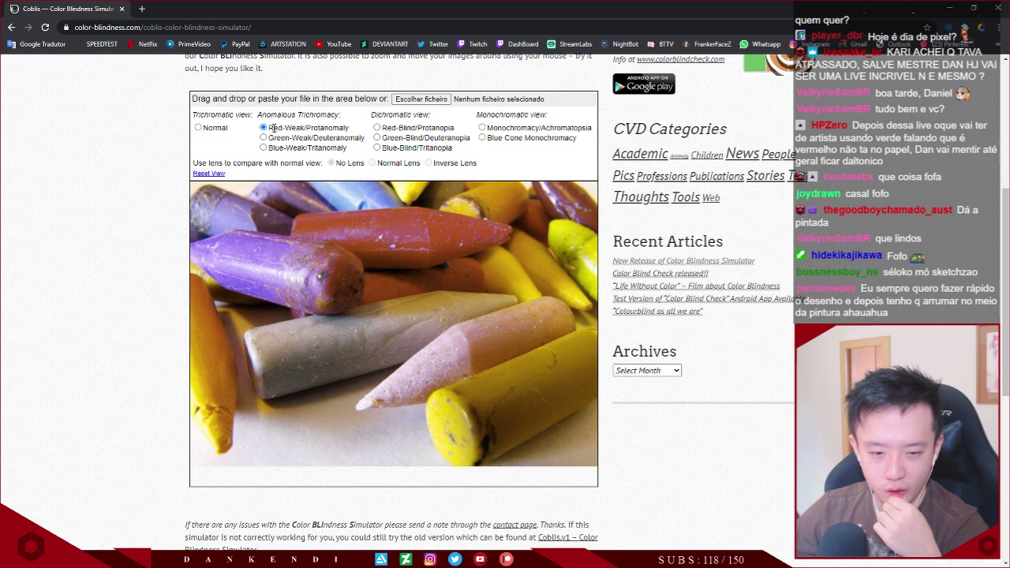
click(263, 137)
click(198, 128)
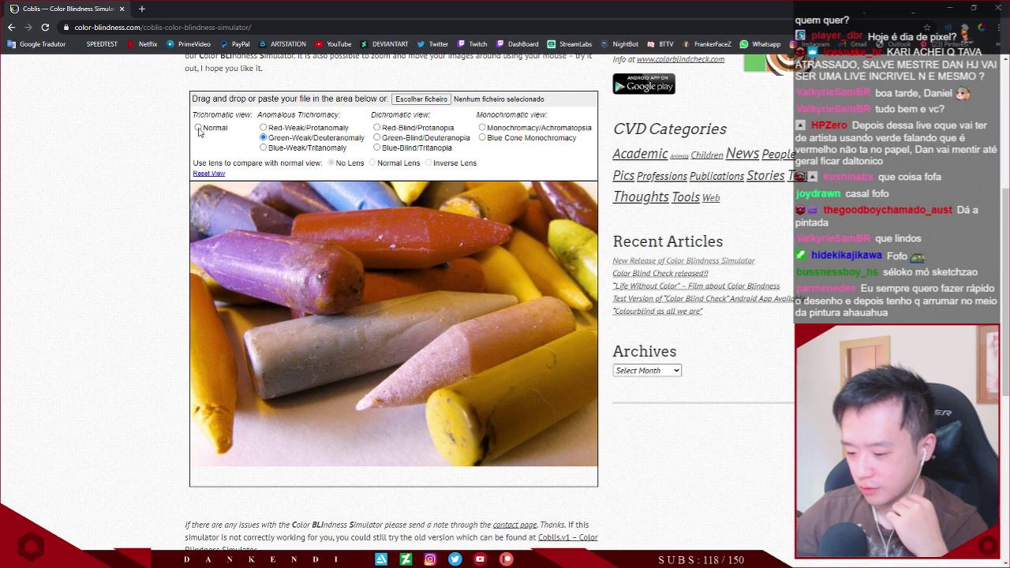
click(264, 138)
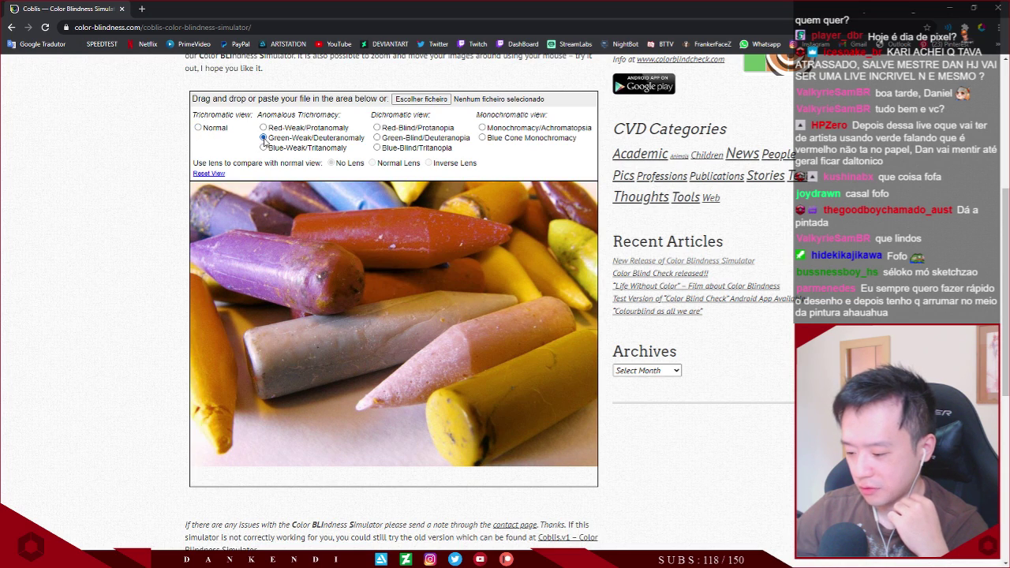
click(209, 129)
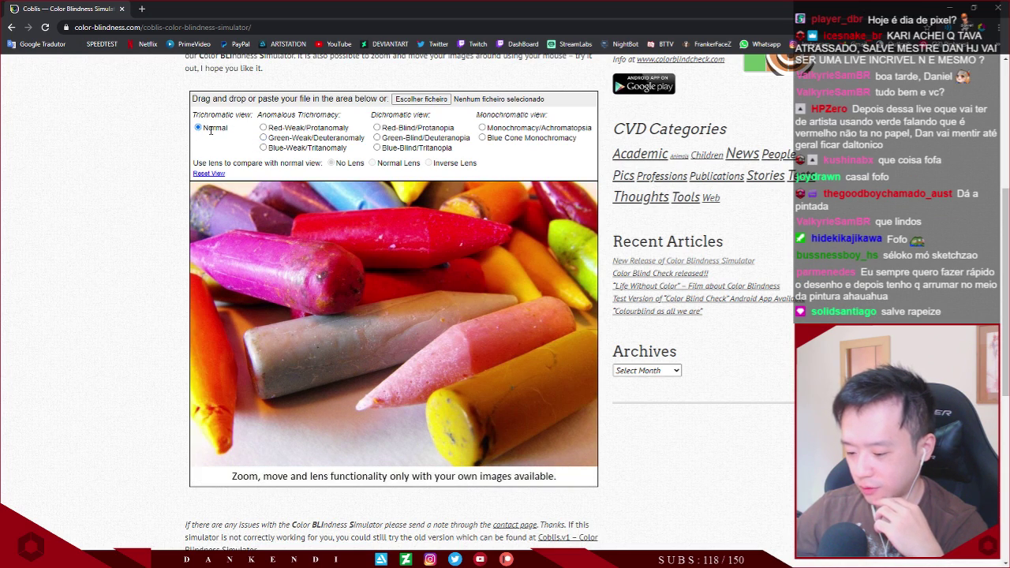
click(263, 137)
click(198, 128)
Compare the Blue-Weak/Tritanomaly view of the sample image with the Normal view, and point out the Tritanomaly label
click(263, 148)
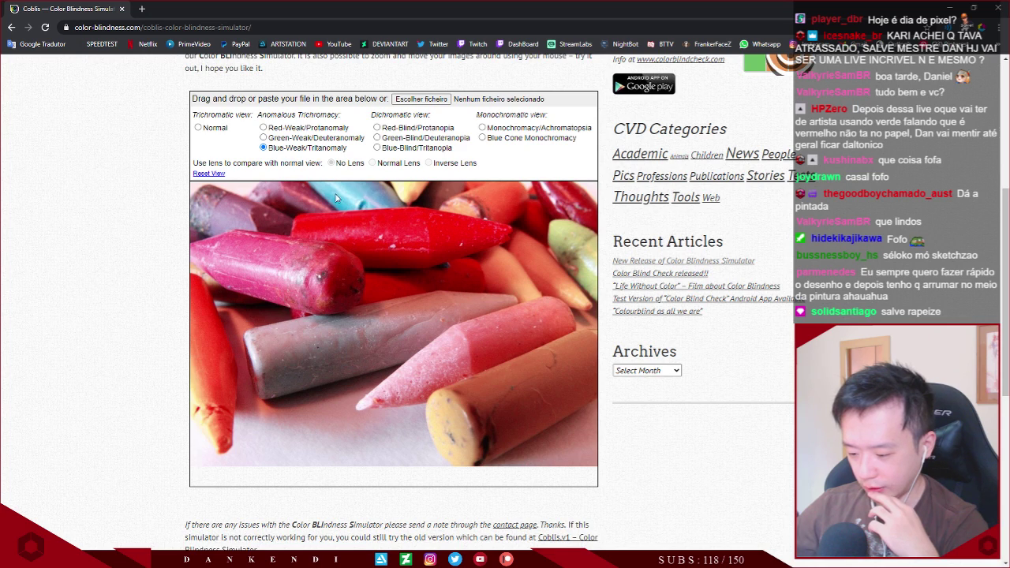
click(197, 128)
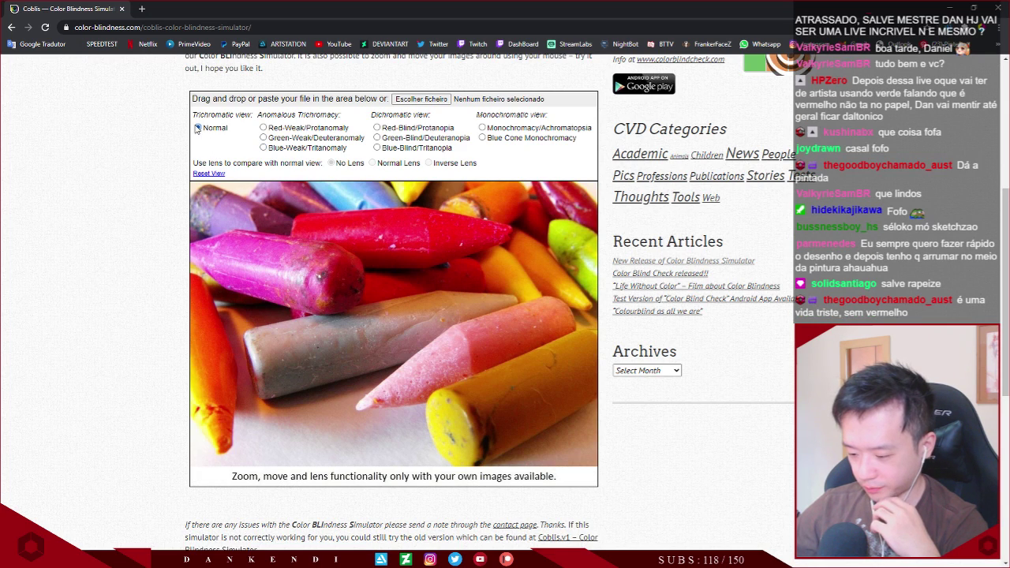
click(264, 148)
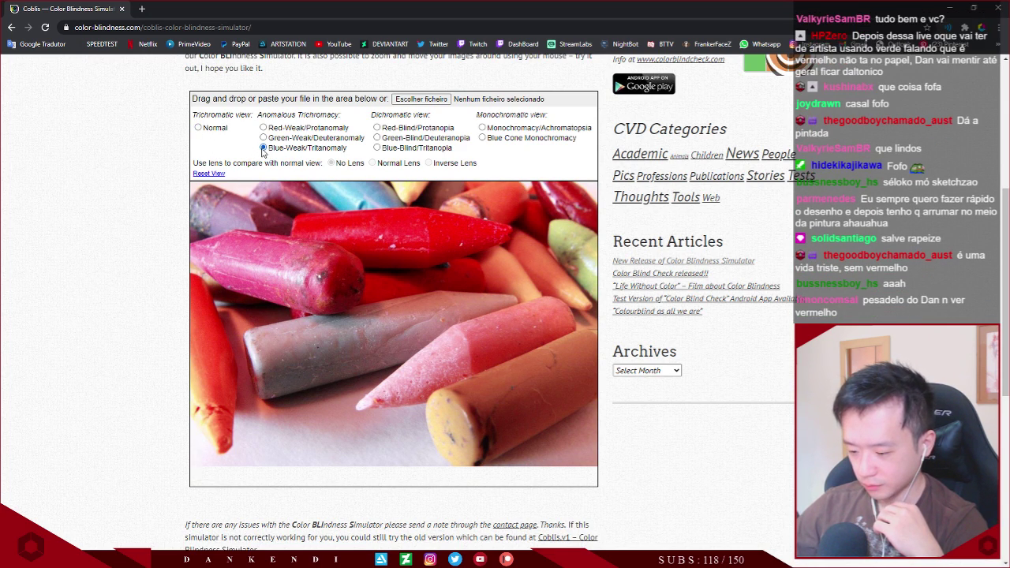
drag(268, 149, 285, 149)
click(285, 149)
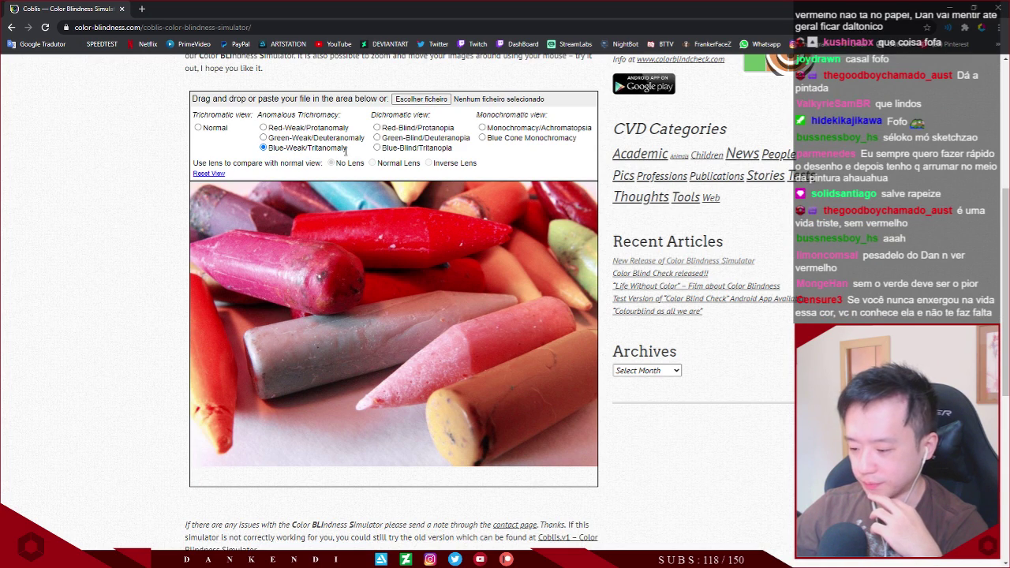
Show the sample image in the Red-Blind/Protanopia view and highlight that option's label
click(378, 128)
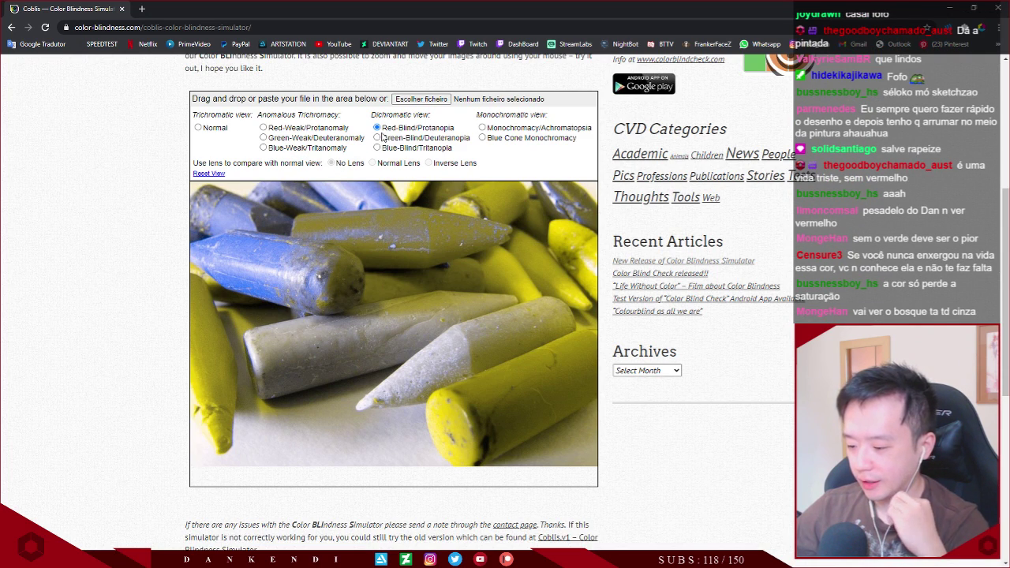
drag(380, 127, 409, 128)
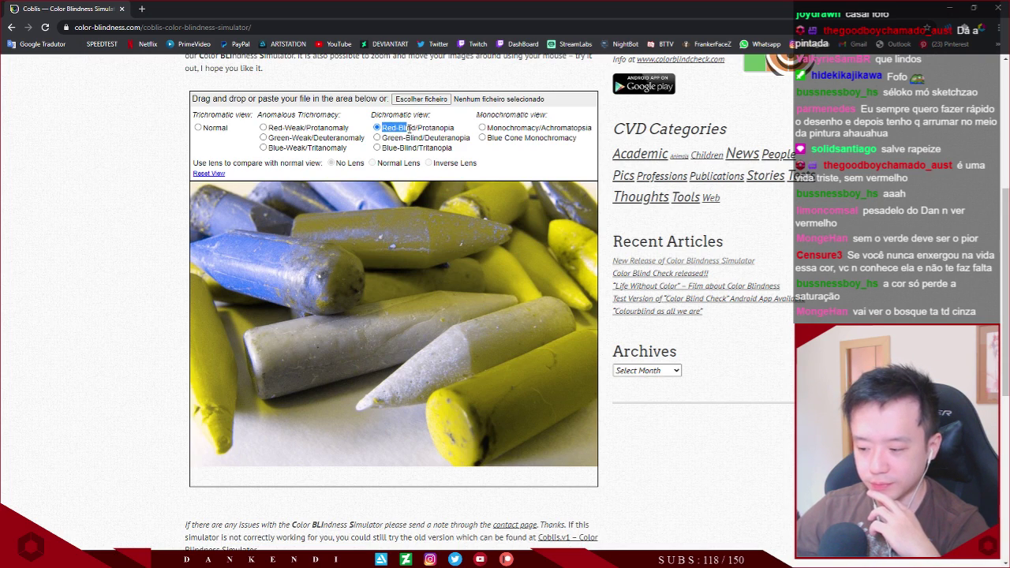
drag(461, 131, 384, 130)
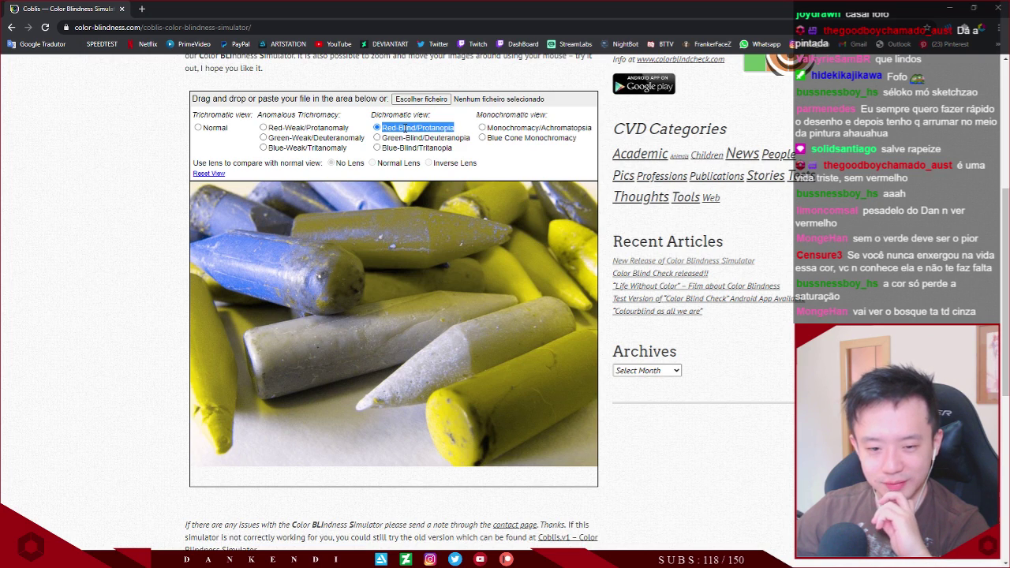
Compare the Monochromacy/Achromatopsia view of the sample image with the Normal view, highlighting the option's label
click(483, 128)
drag(489, 128, 542, 127)
click(198, 128)
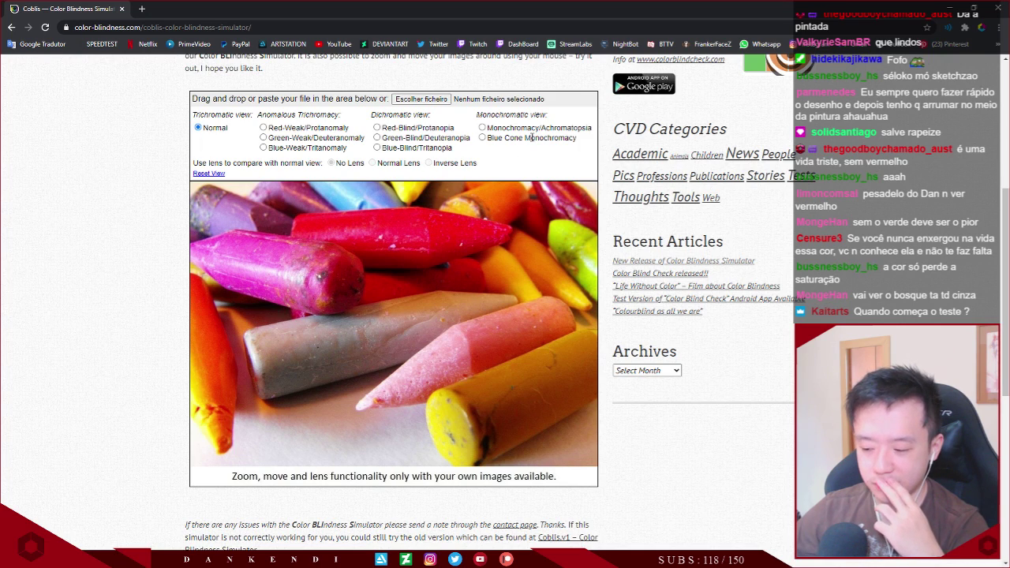
click(482, 127)
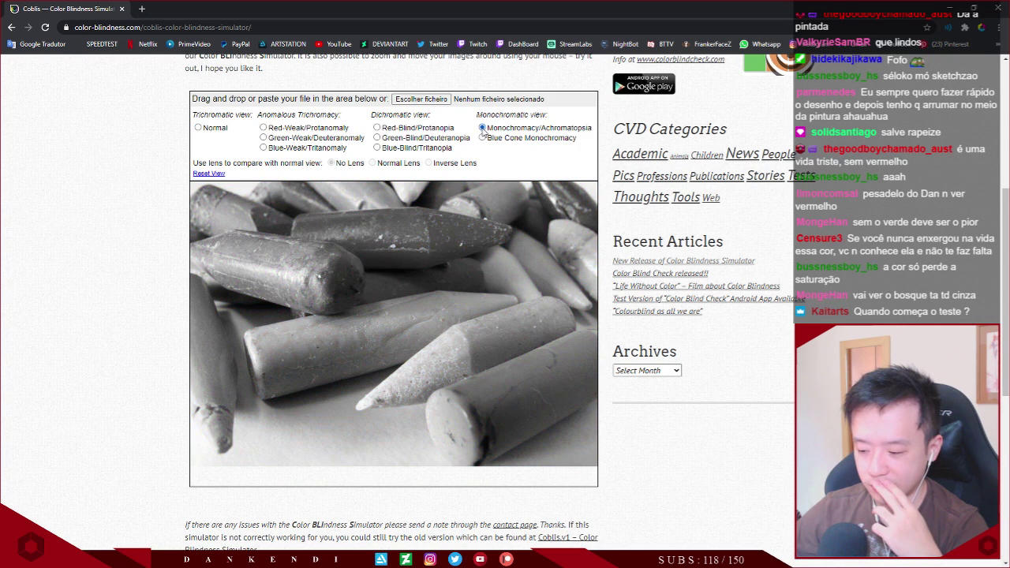
click(198, 128)
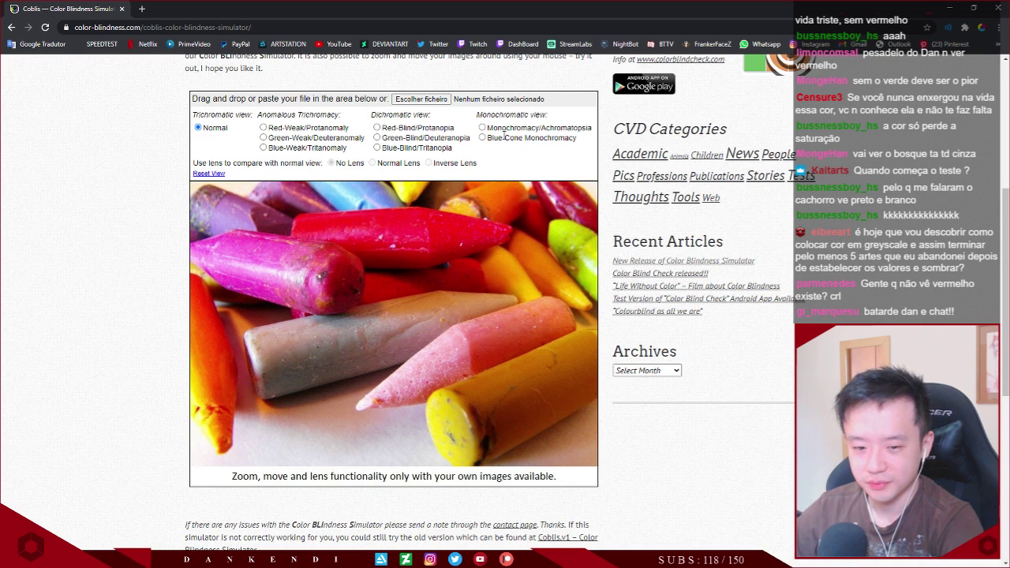
Compare the Blue Cone Monochromacy view of the sample image with the Normal view, highlighting the option's label
click(482, 138)
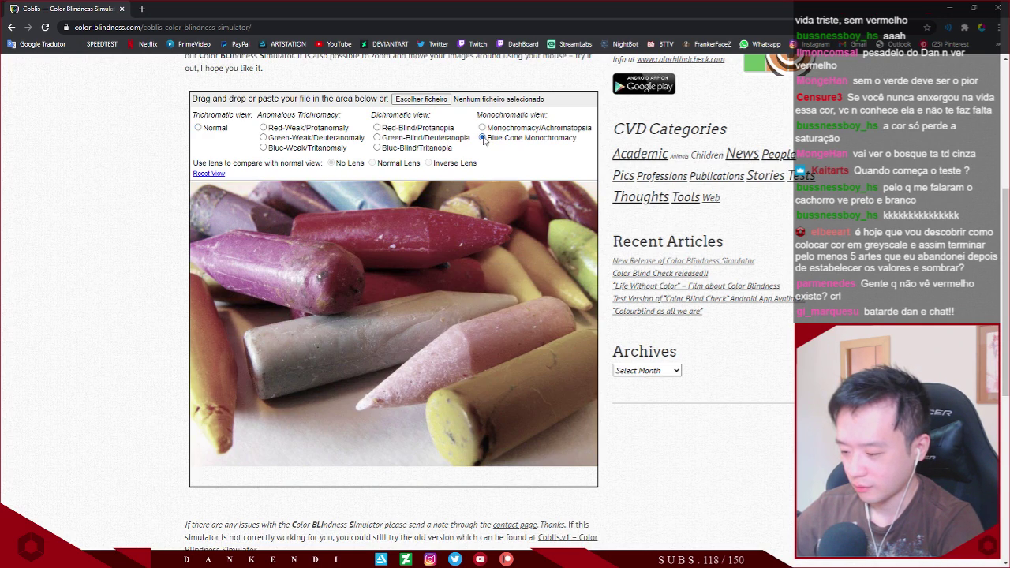
drag(491, 138, 539, 138)
click(539, 137)
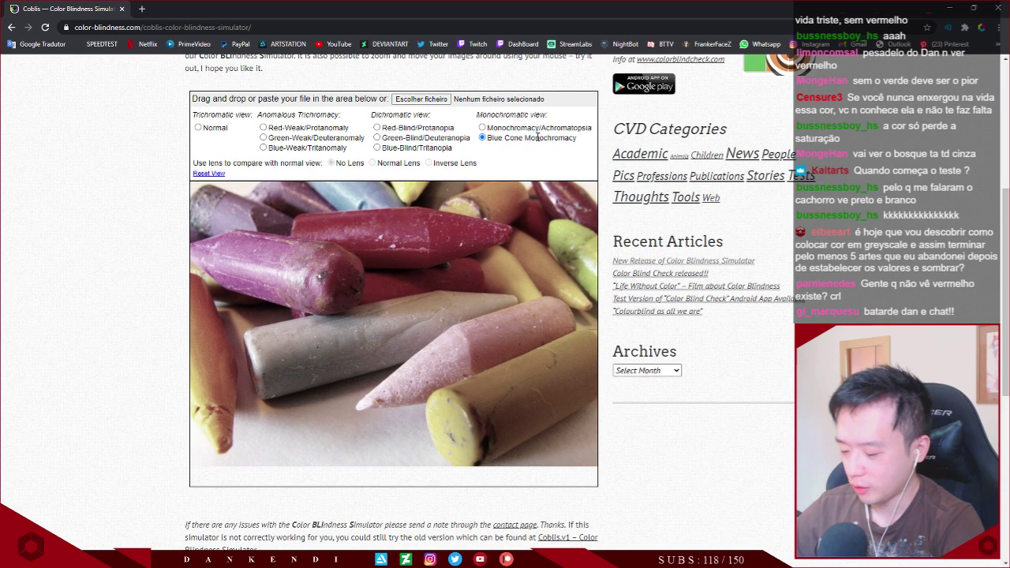
click(198, 127)
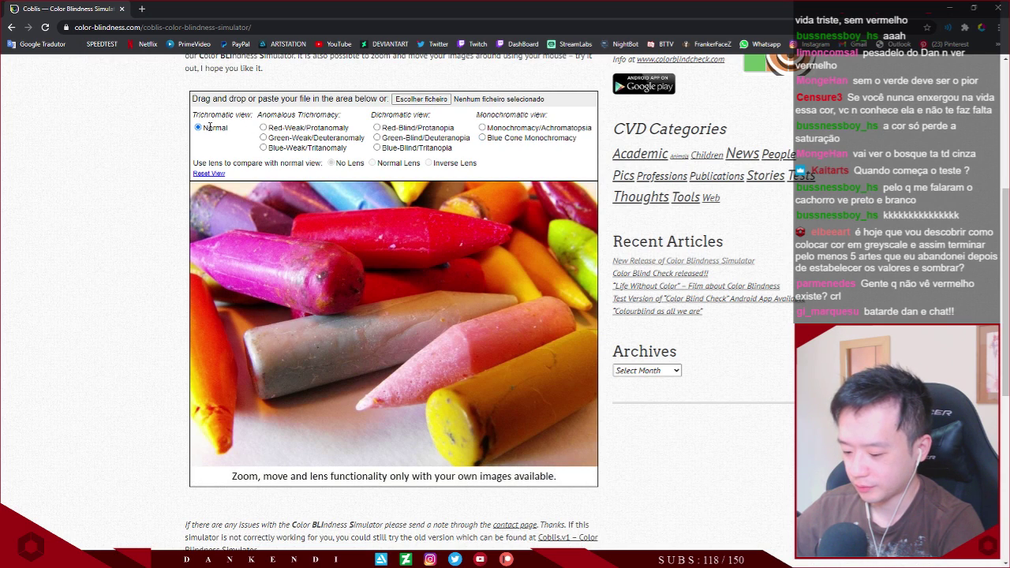
click(482, 138)
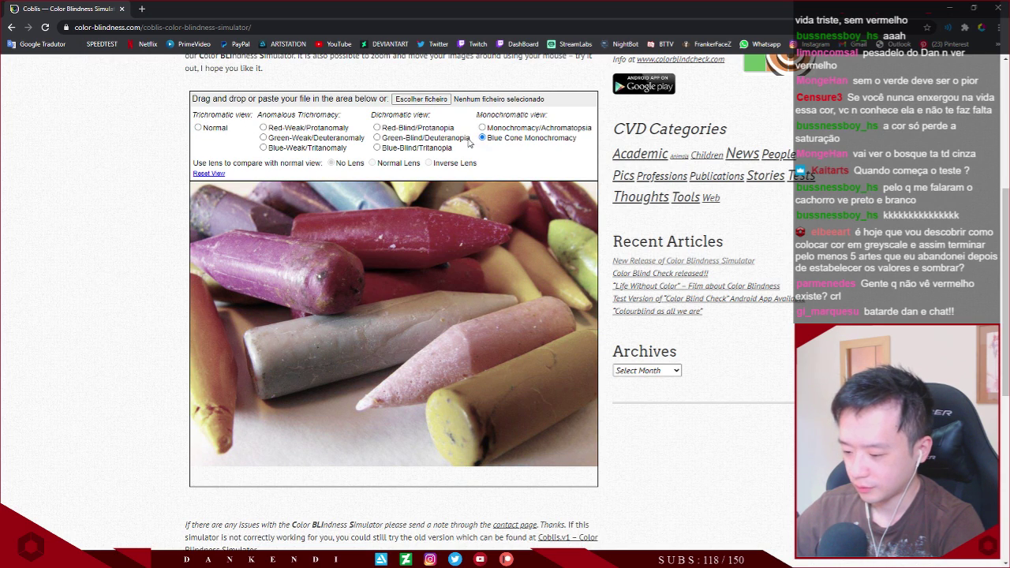
Compare the Green-Blind/Deuteranopia and Blue-Blind/Tritanopia views of the sample image, and look over the notes below the simulator
click(377, 147)
click(378, 138)
click(377, 148)
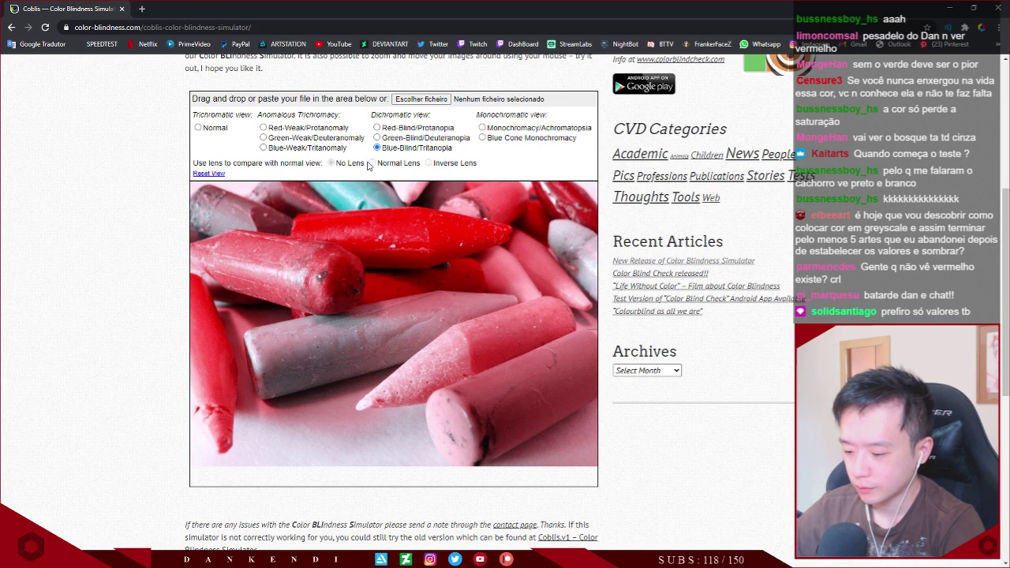
scroll(375, 167, down, 3)
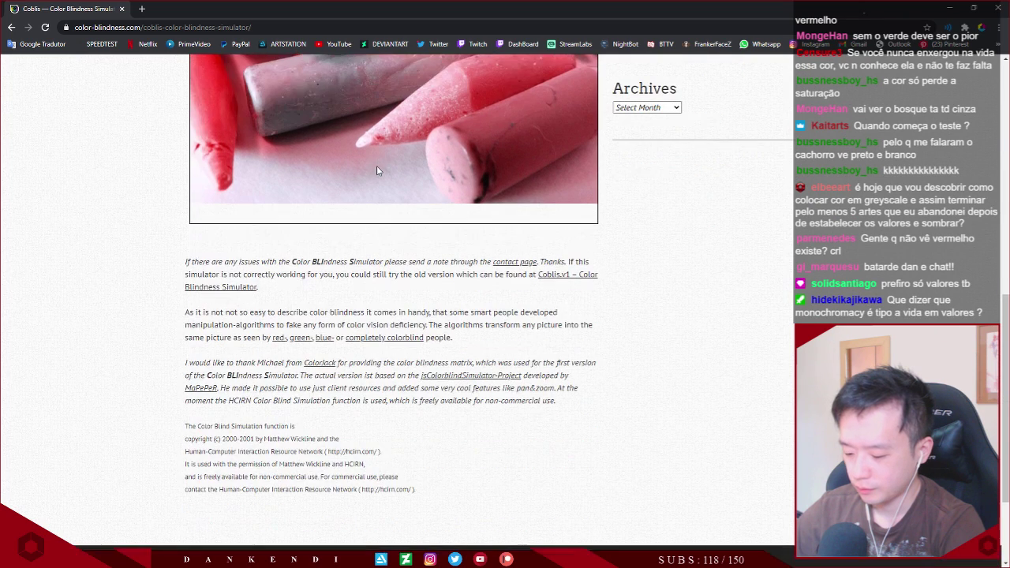
scroll(684, 223, up, 4)
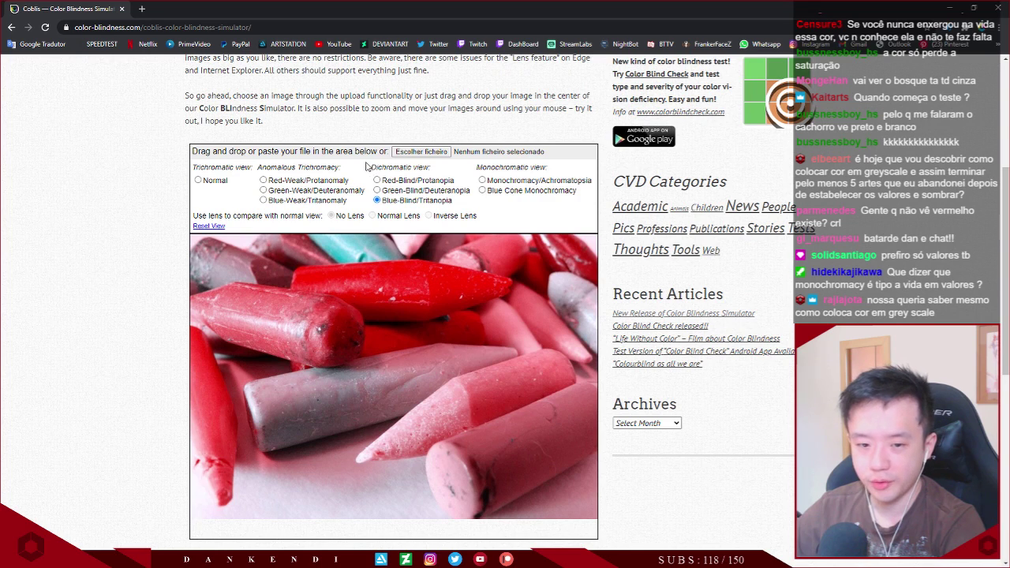
Show the sample image in the Monochromacy/Achromatopsia view and close the color blindness simulator
click(482, 180)
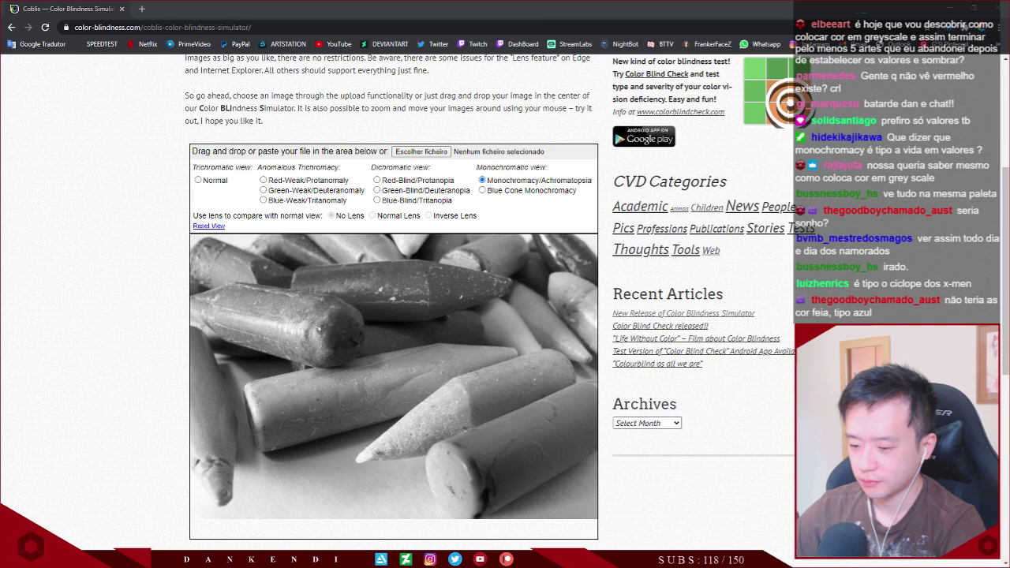
click(122, 10)
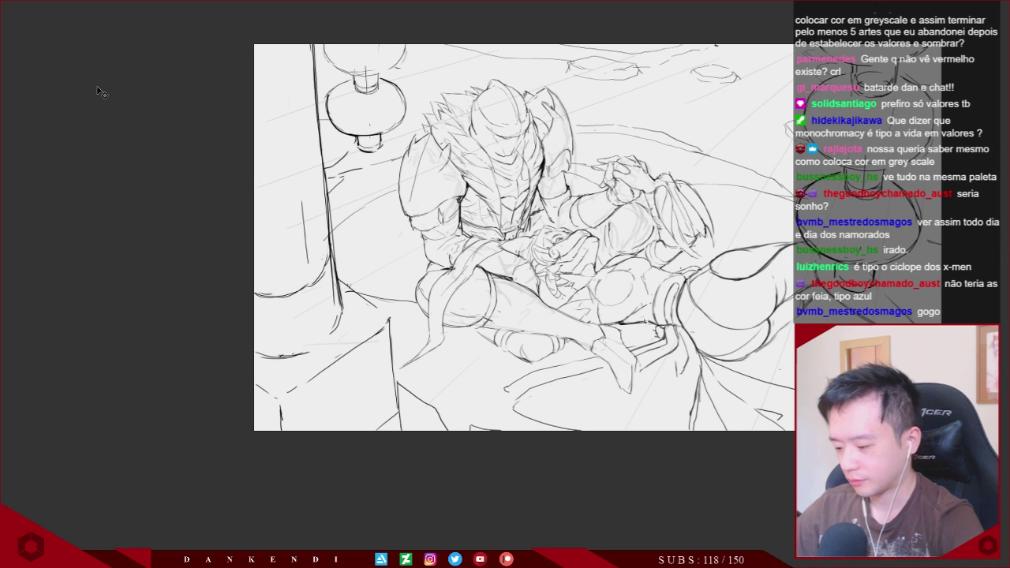
Go through the open Photoshop documents to Xtudis16.psd with the value scales and torso sketch, and show it without document tabs
key(f)
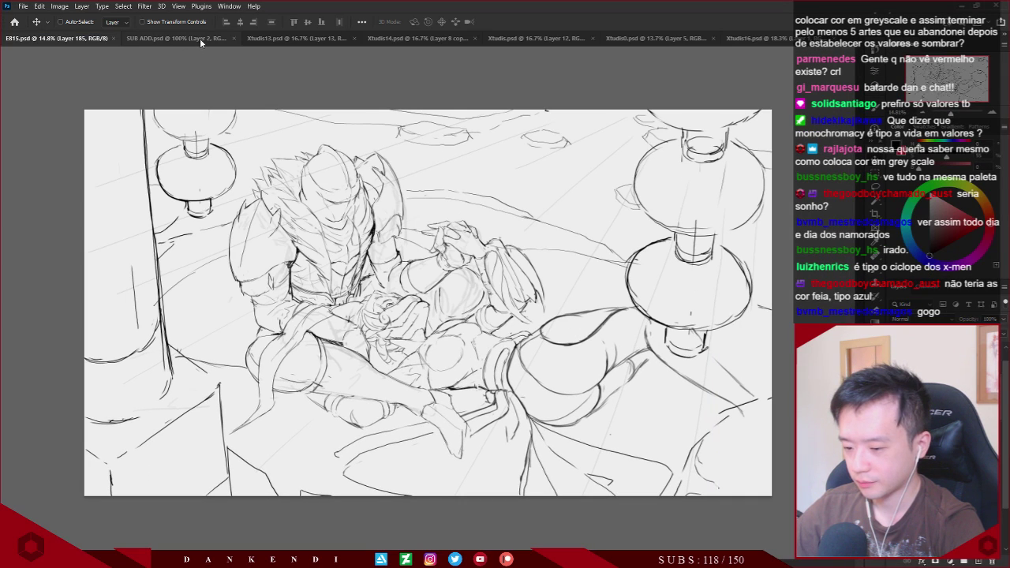
click(197, 38)
click(305, 39)
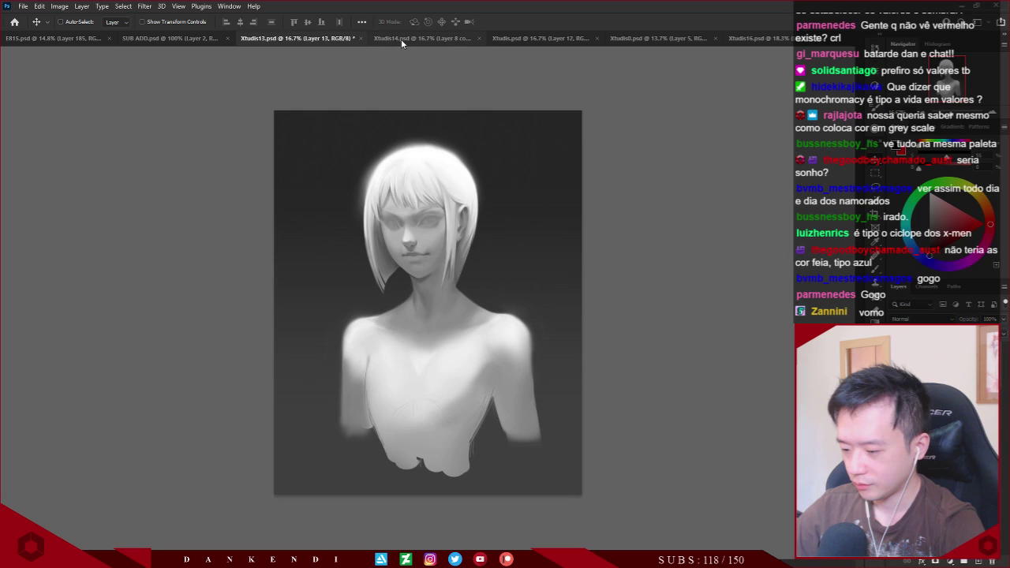
click(410, 39)
click(536, 38)
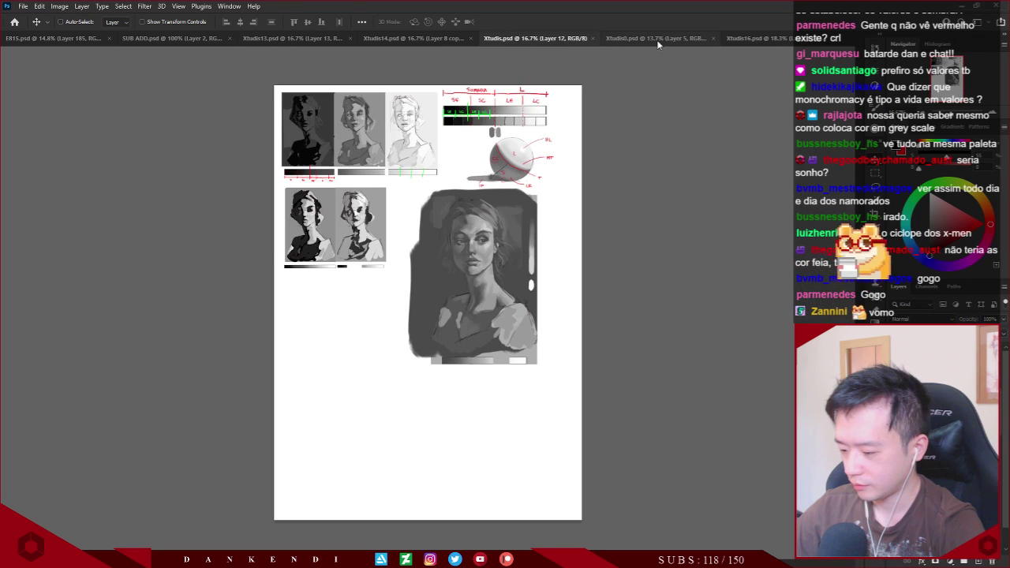
click(656, 39)
click(762, 40)
key(f)
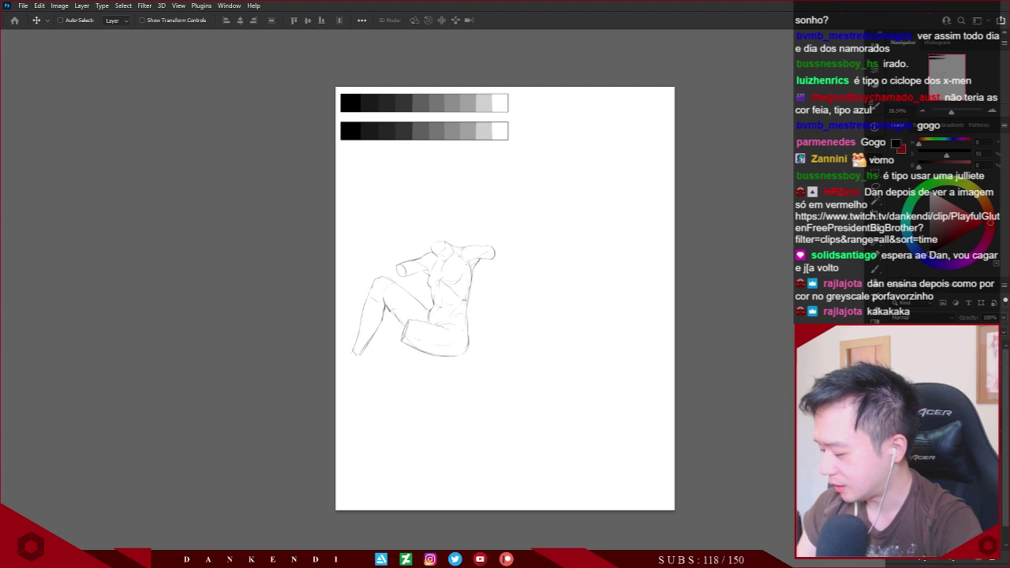
Point a hand-drawn red arrow at the upper value scale with a small brush, and undo the annotation
key(ctrl+z)
key(ctrl+shift+z)
drag(572, 115, 604, 143)
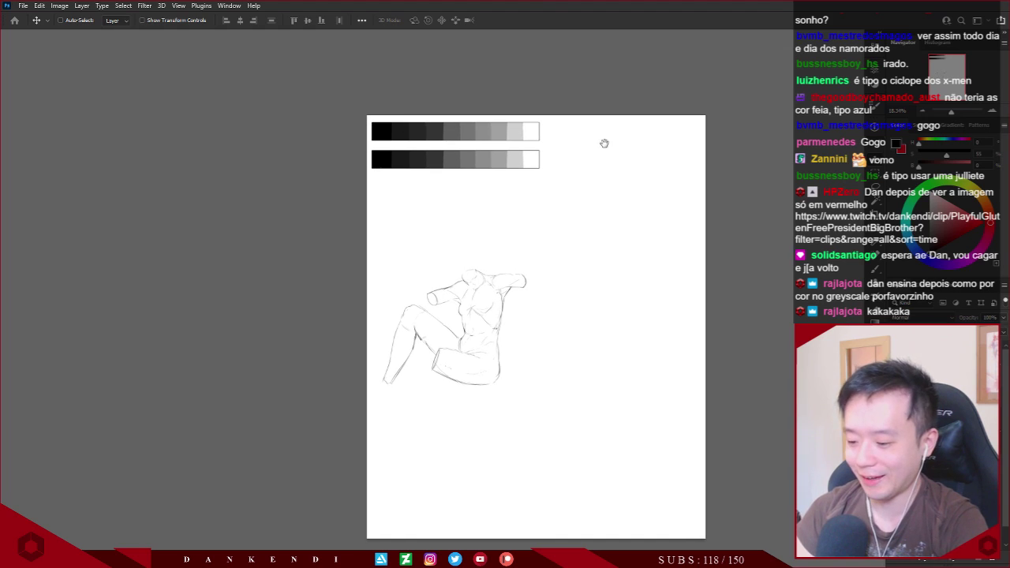
scroll(492, 135, up, 3)
scroll(528, 106, up, 1)
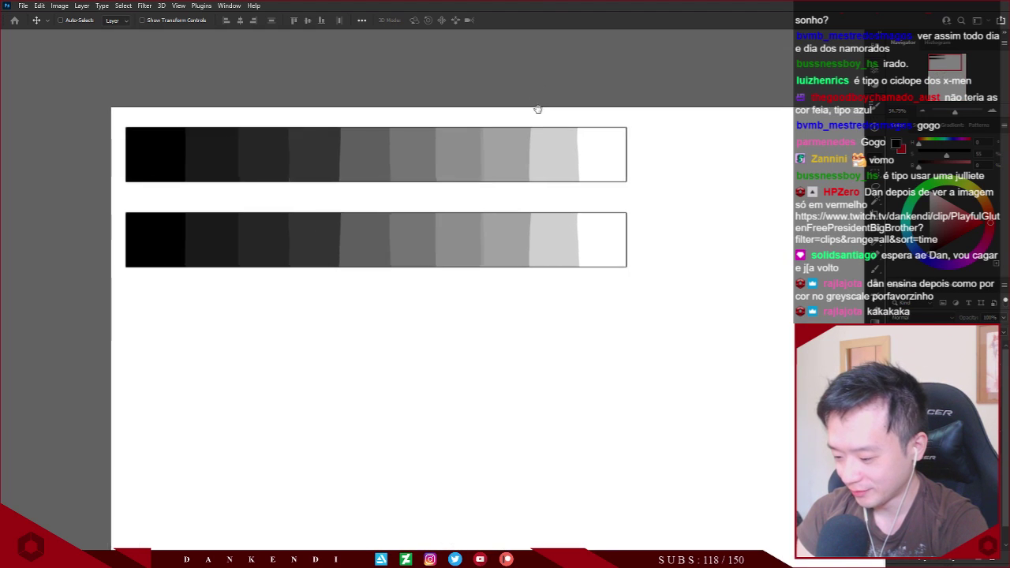
drag(536, 109, 549, 109)
key(b)
key(bracketleft)
key(bracketleft)
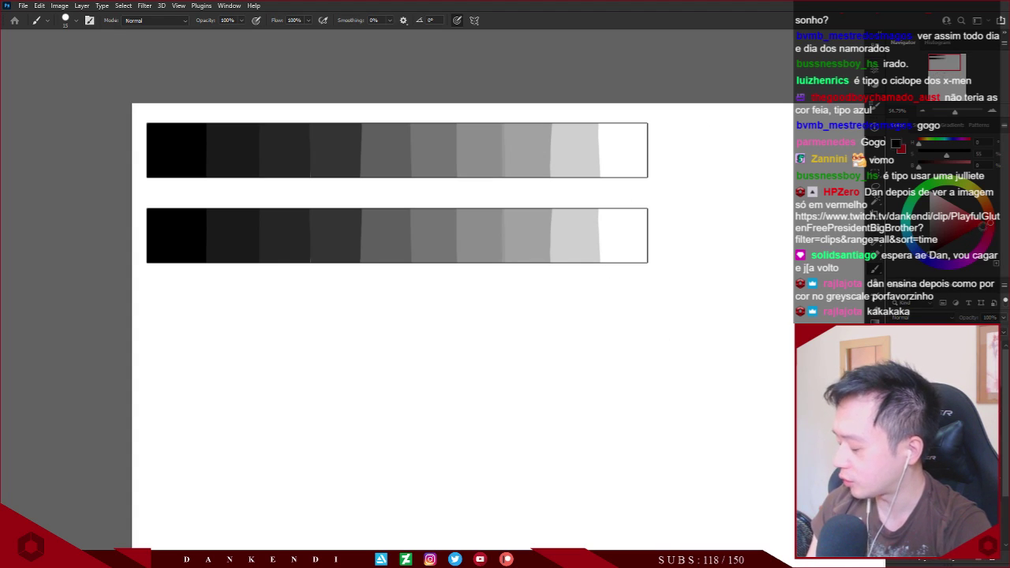
key(x)
key(bracketleft)
mouse_move(709, 131)
mouse_down()
mouse_move(661, 141)
mouse_move(687, 135)
mouse_move(669, 147)
mouse_up()
key(ctrl+z)
key(ctrl+z)
key(ctrl+z)
mouse_move(731, 140)
mouse_down()
mouse_move(669, 148)
mouse_move(675, 156)
mouse_up()
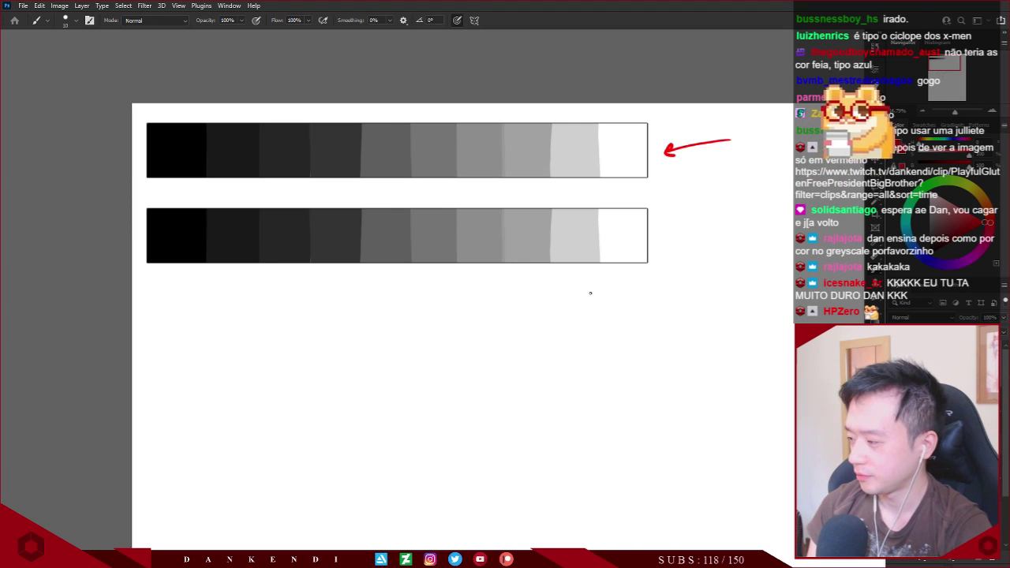
key(ctrl+z)
key(ctrl+z)
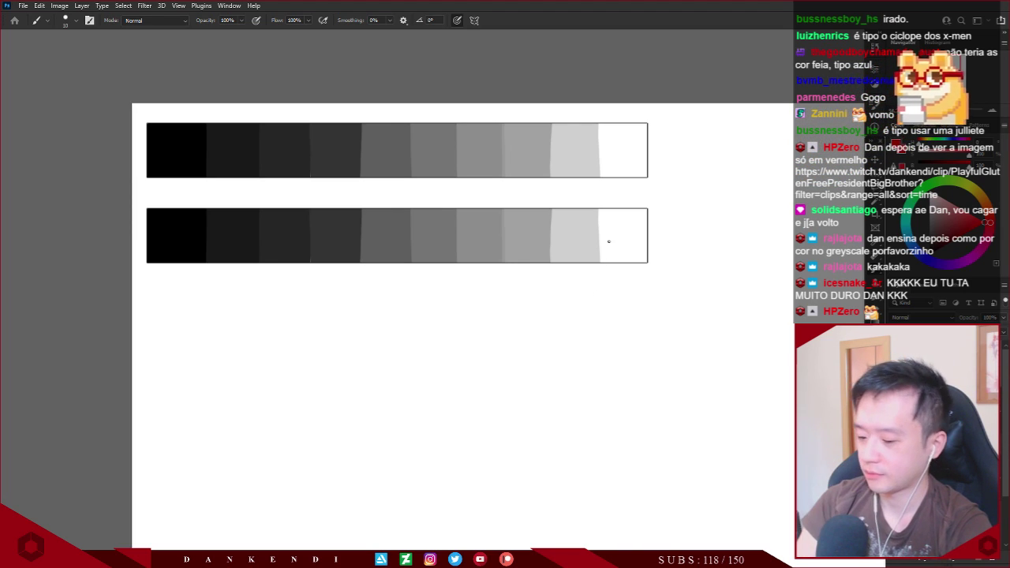
Write a red 10 above the black swatch of the upper value scale, and undo the numbering
drag(170, 108, 173, 117)
mouse_move(181, 108)
mouse_down()
mouse_move(177, 115)
mouse_move(181, 107)
mouse_up()
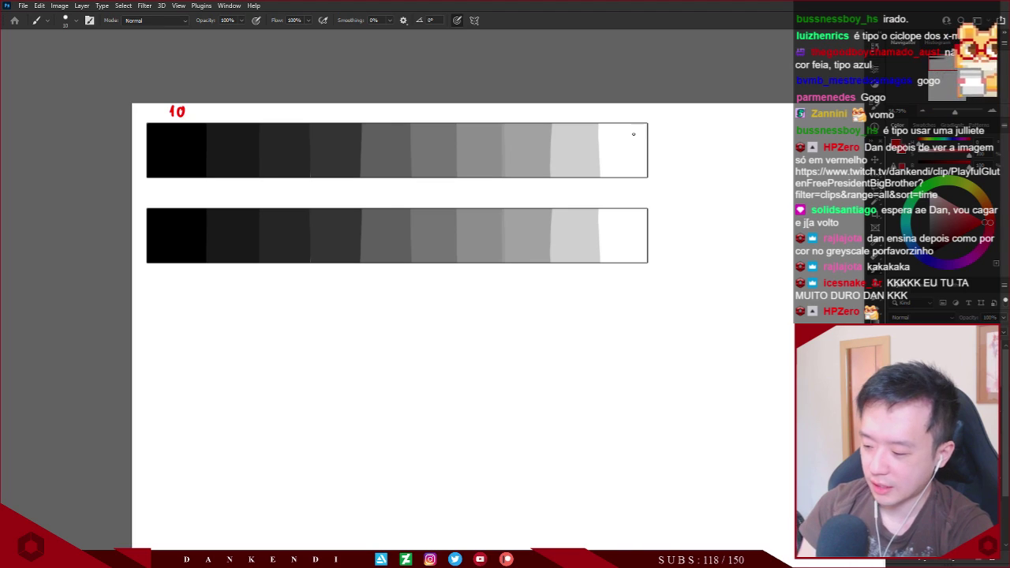
click(623, 112)
key(ctrl+z)
key(ctrl+z)
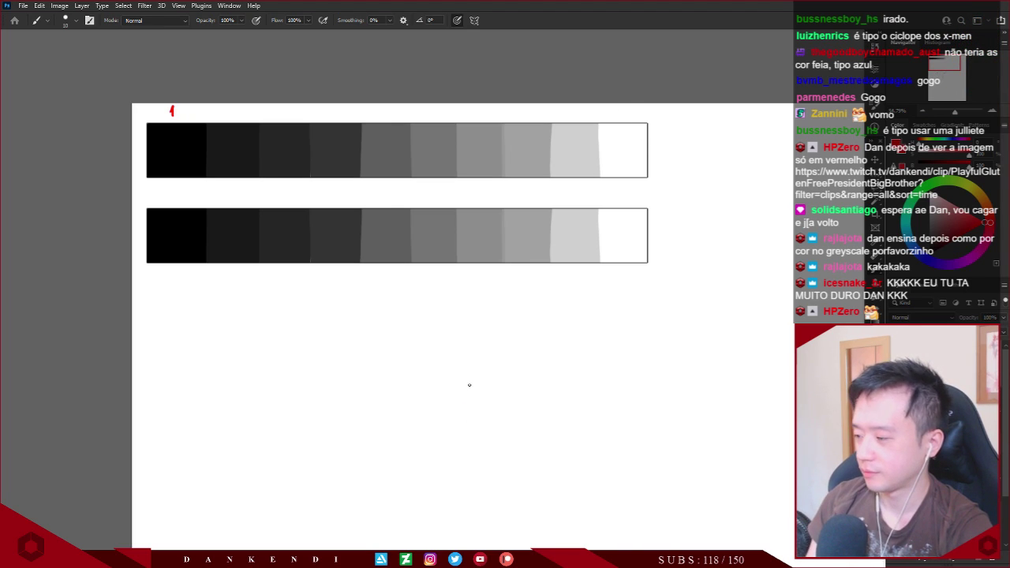
key(ctrl+z)
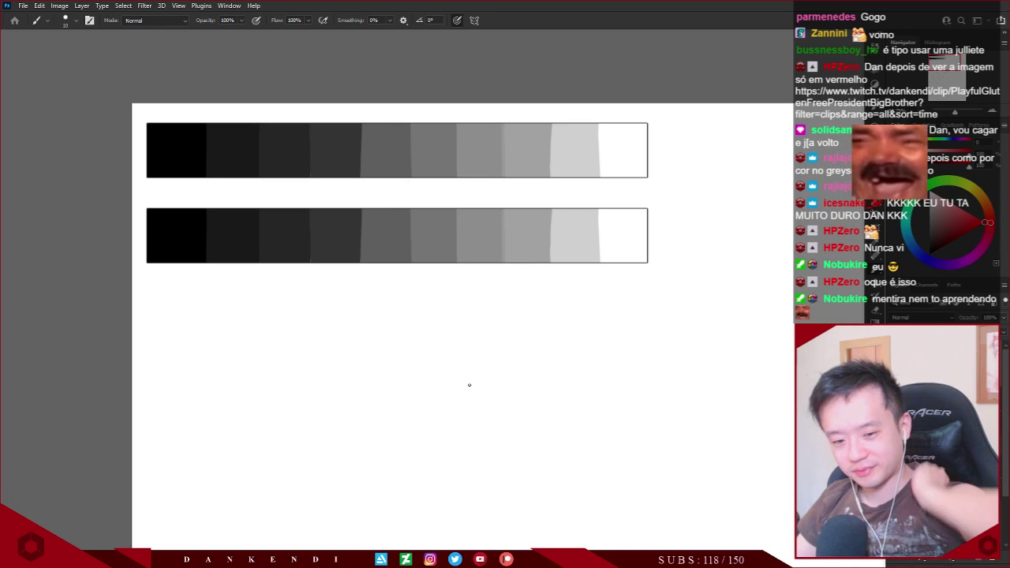
Make a circular selection in the blank area beside the two value scales using the Elliptical Marquee tool
scroll(750, 200, down, 1)
scroll(750, 199, down, 2)
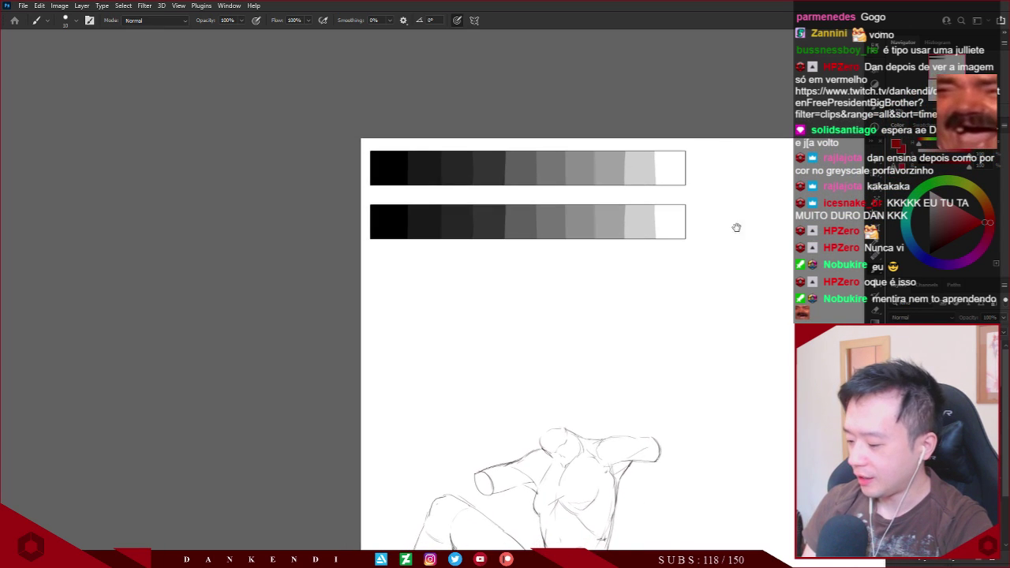
drag(733, 225, 604, 223)
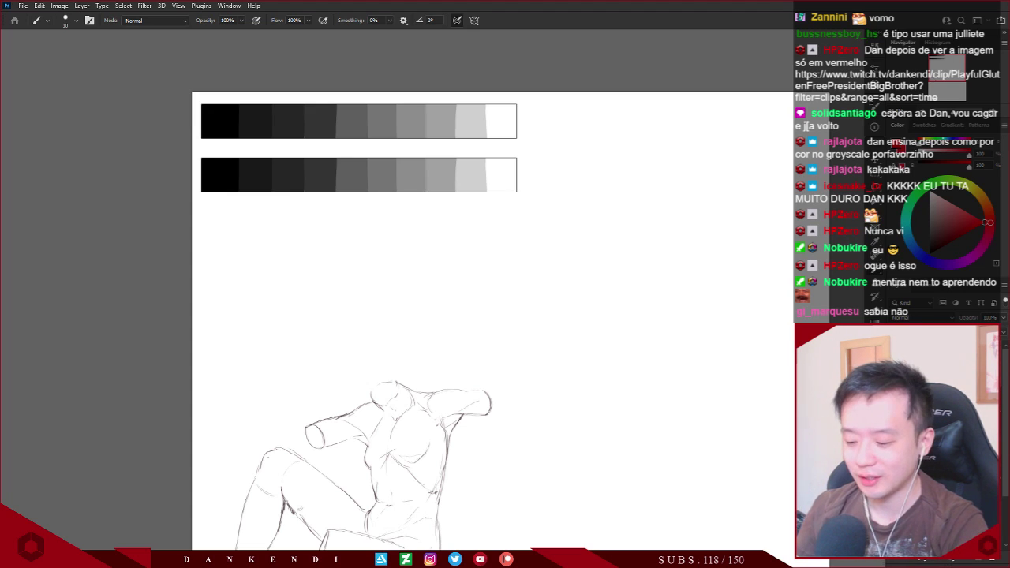
drag(624, 115, 593, 130)
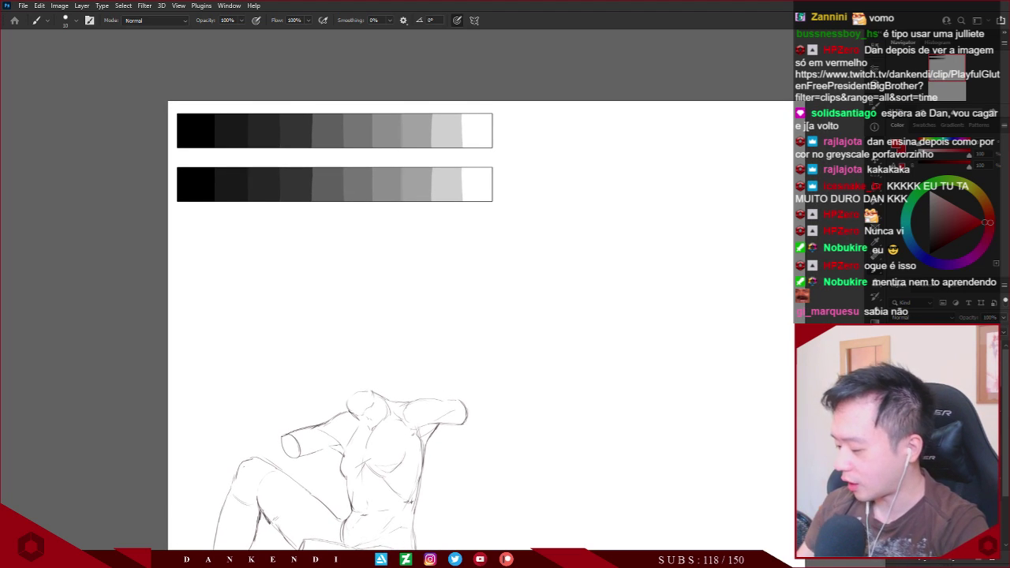
key(m)
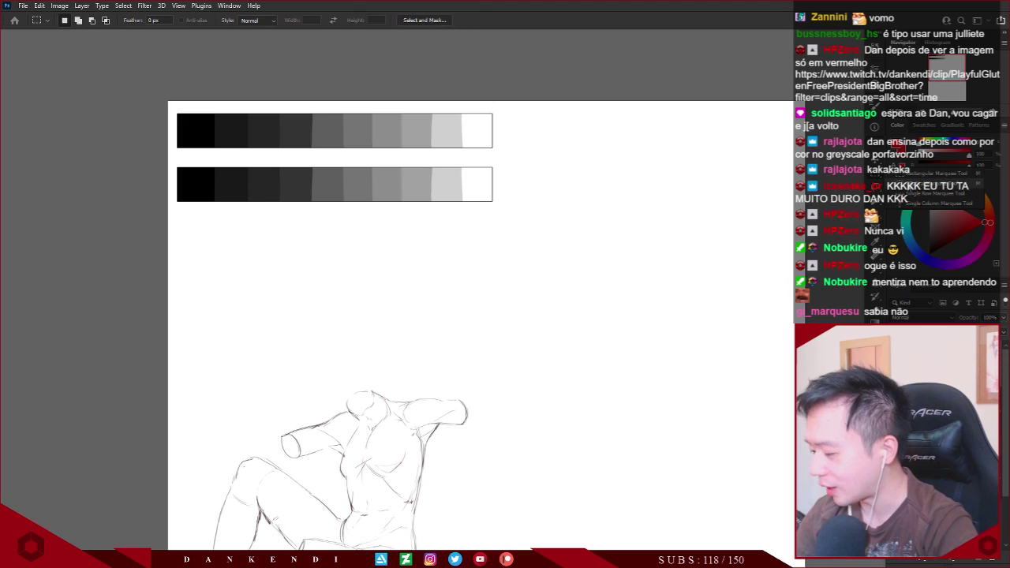
drag(549, 138, 702, 280)
key(ctrl+d)
scroll(631, 170, up, 2)
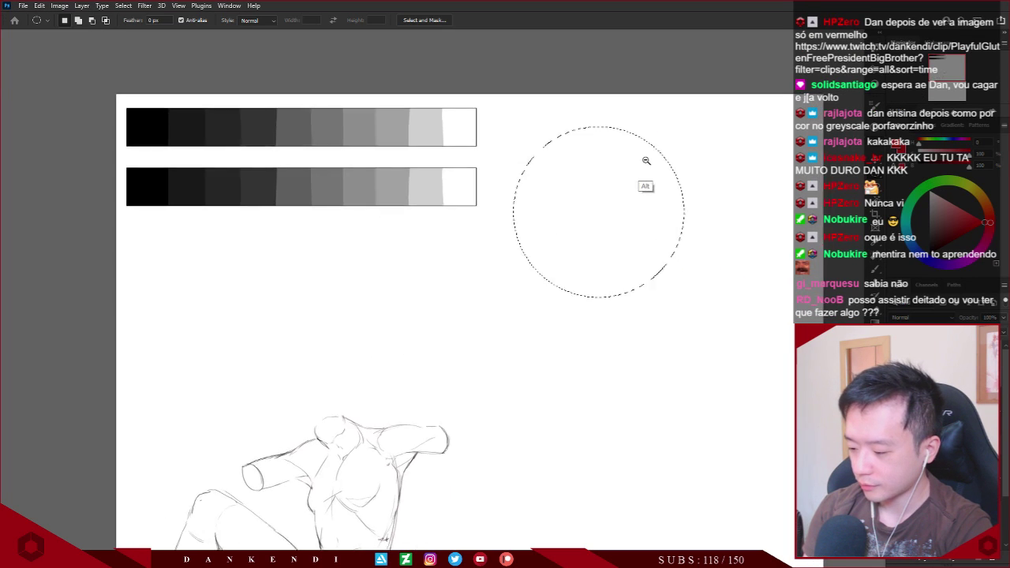
drag(633, 171, 641, 174)
key(ctrl+z)
Fill the circular selection with a dark grey using a brush enlarged to 1000 px, and clear the selection
key(b)
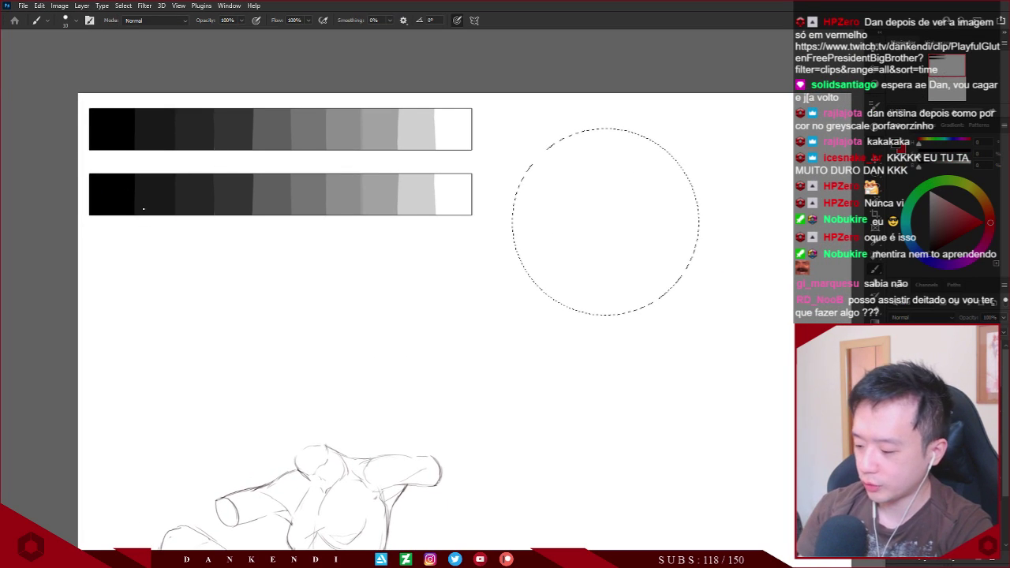
key(bracketright)
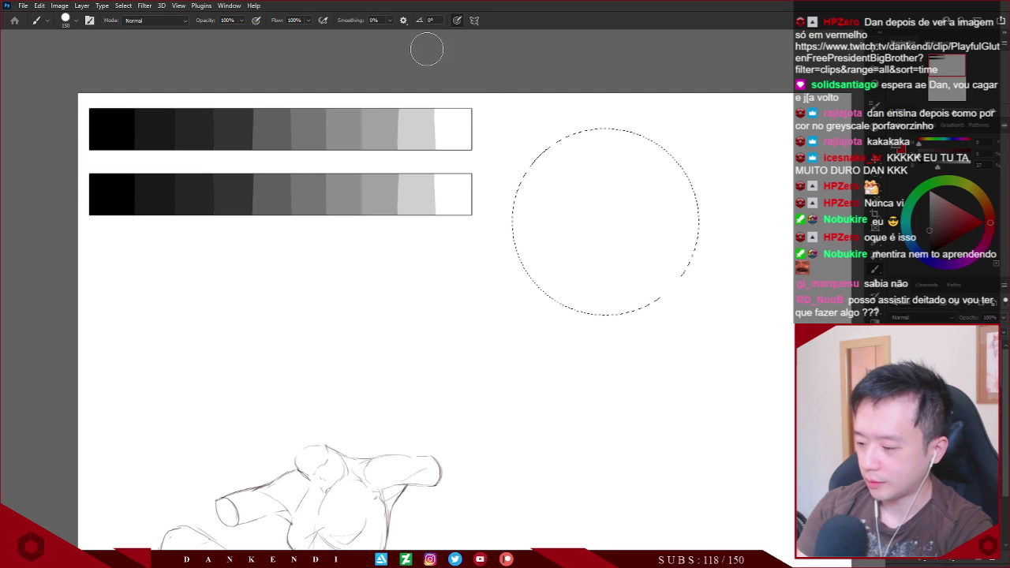
key(bracketright)
key(bracketright)
key(bracketright)
key(bracketright)
key(bracketright)
key(bracketright)
key(bracketright)
key(bracketright)
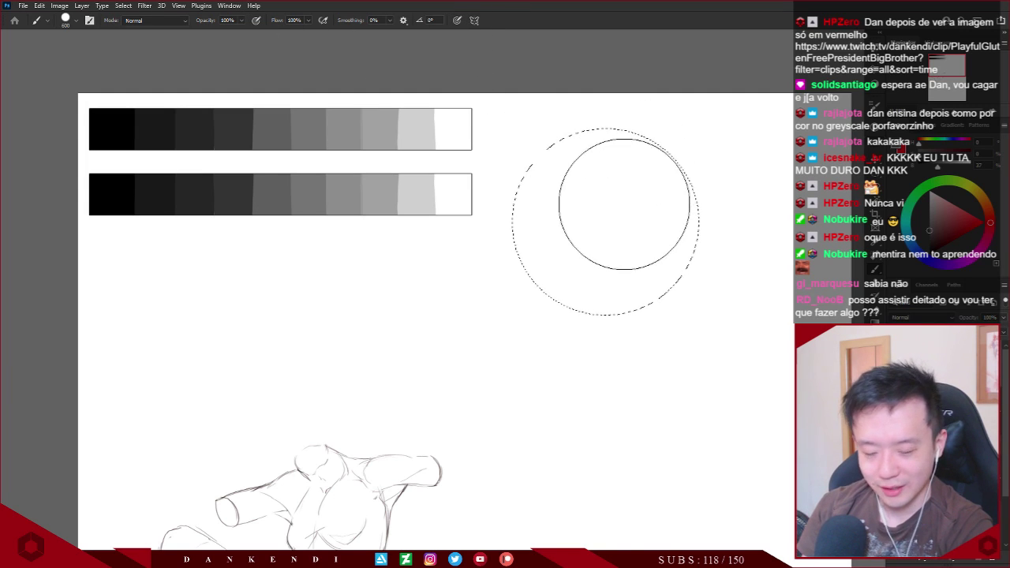
click(680, 234)
mouse_move(680, 234)
mouse_down()
mouse_move(554, 211)
mouse_move(665, 246)
mouse_move(590, 288)
mouse_up()
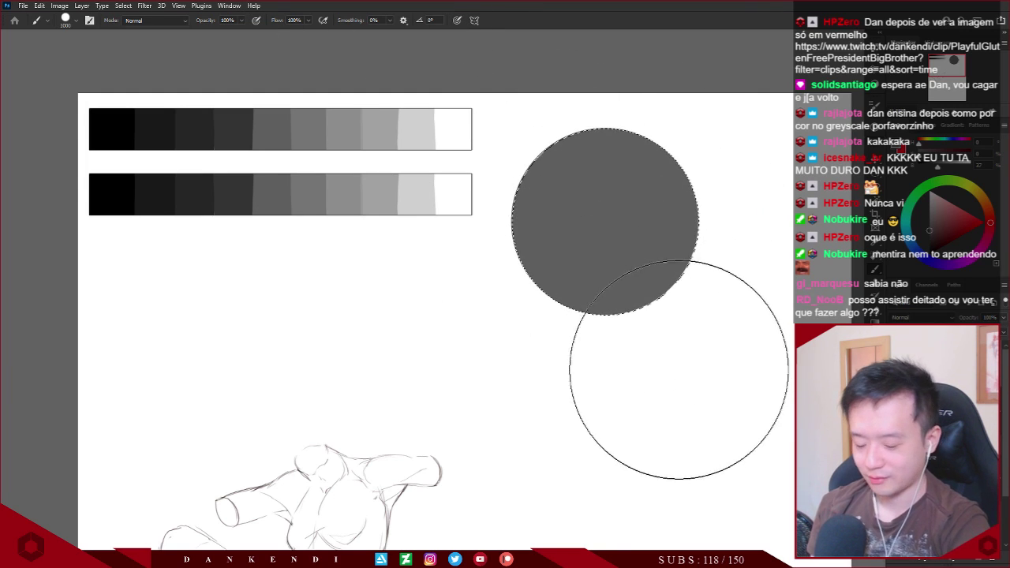
key(l)
key(ctrl+d)
Scale down the grey circle, place it level with the value scales, and add an identical copy beside it
key(ctrl+t)
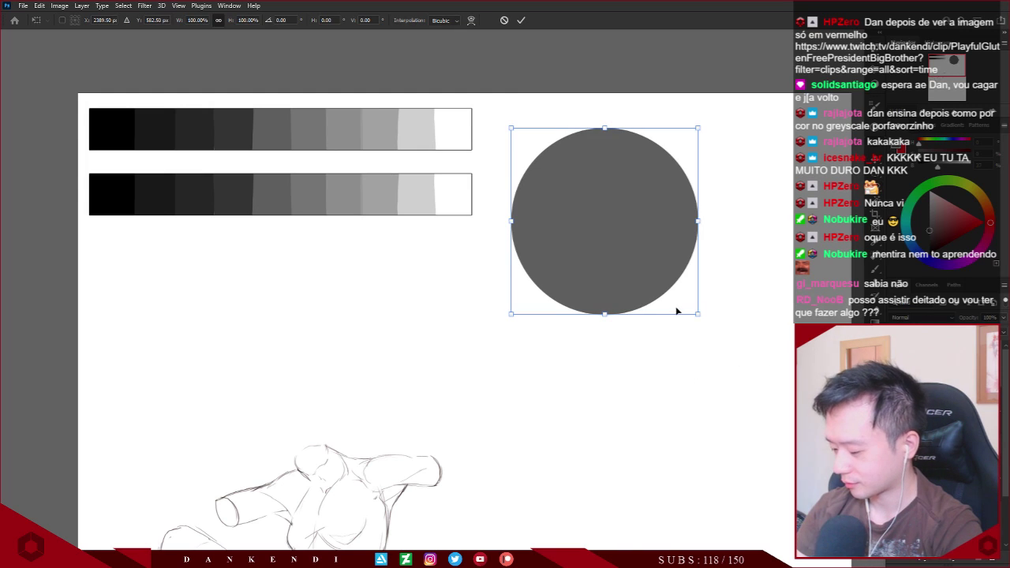
drag(697, 315, 640, 246)
drag(641, 207, 595, 198)
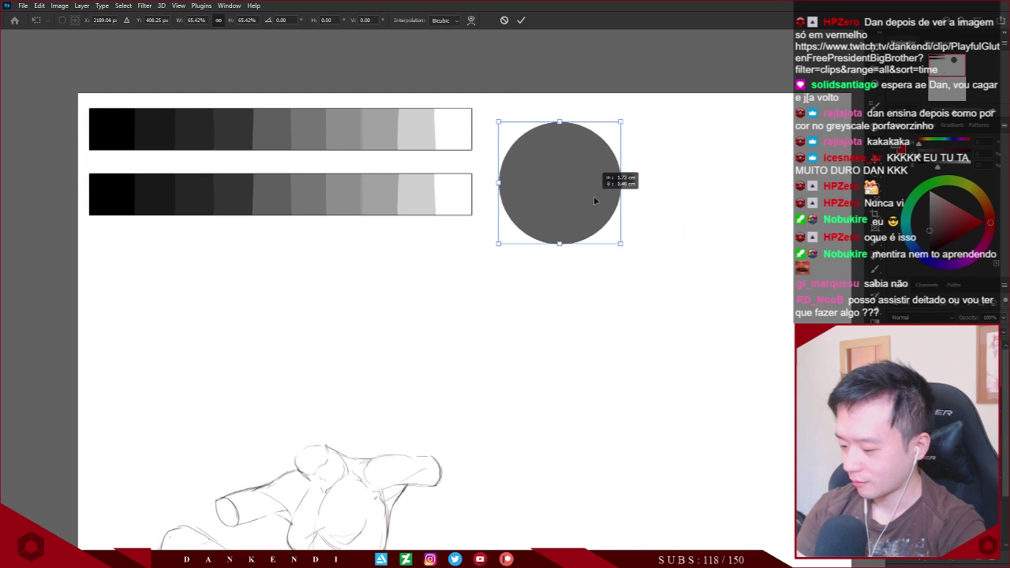
drag(622, 242, 793, 246)
key(Return)
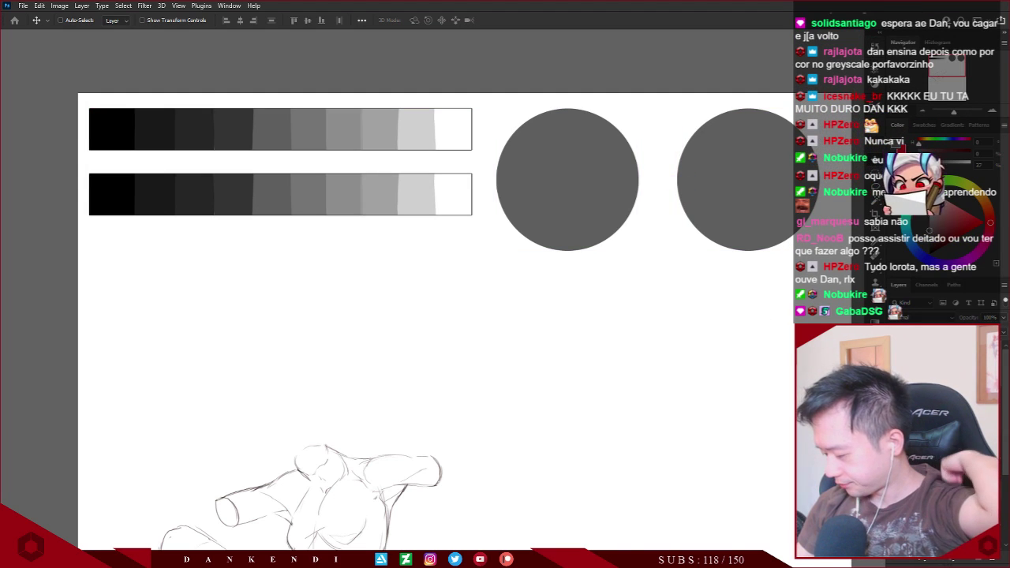
Reduce the brush size to 250 px for working on the grey circles
scroll(663, 269, up, 1)
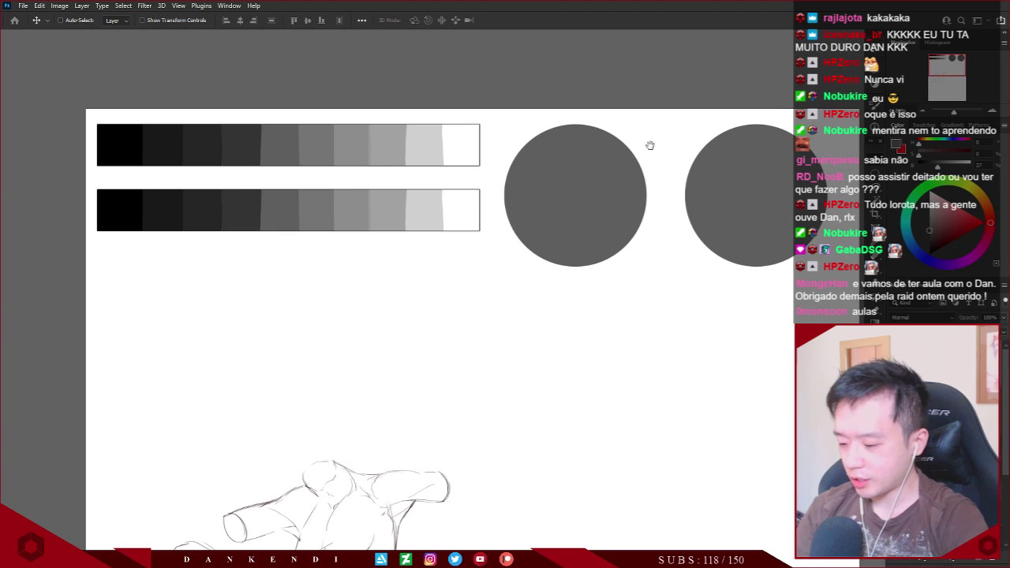
drag(651, 144, 665, 147)
key(b)
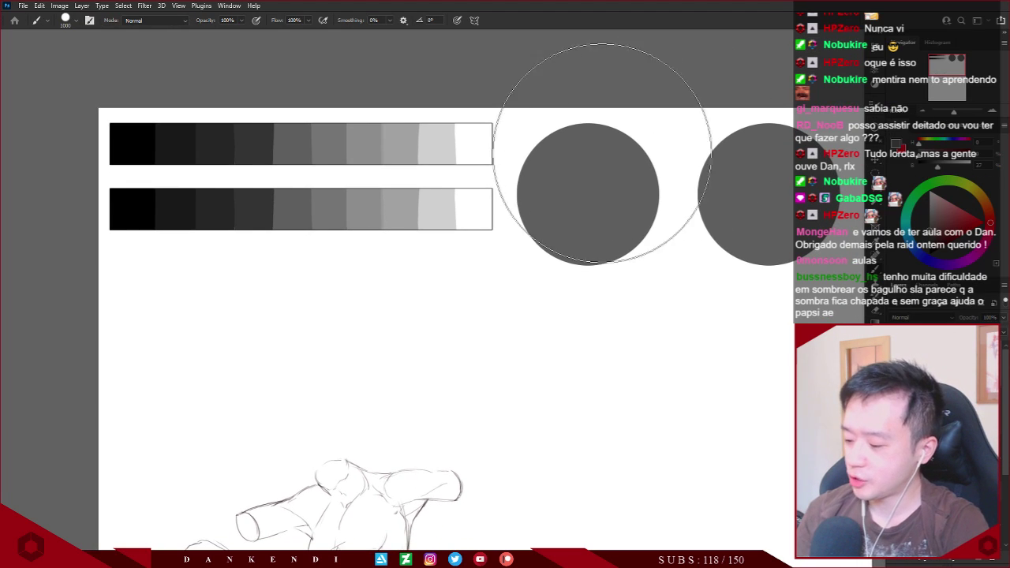
key(bracketleft)
key(bracketleft)
key(bracketleft)
key(bracketleft)
key(bracketleft)
key(bracketleft)
key(bracketleft)
key(bracketleft)
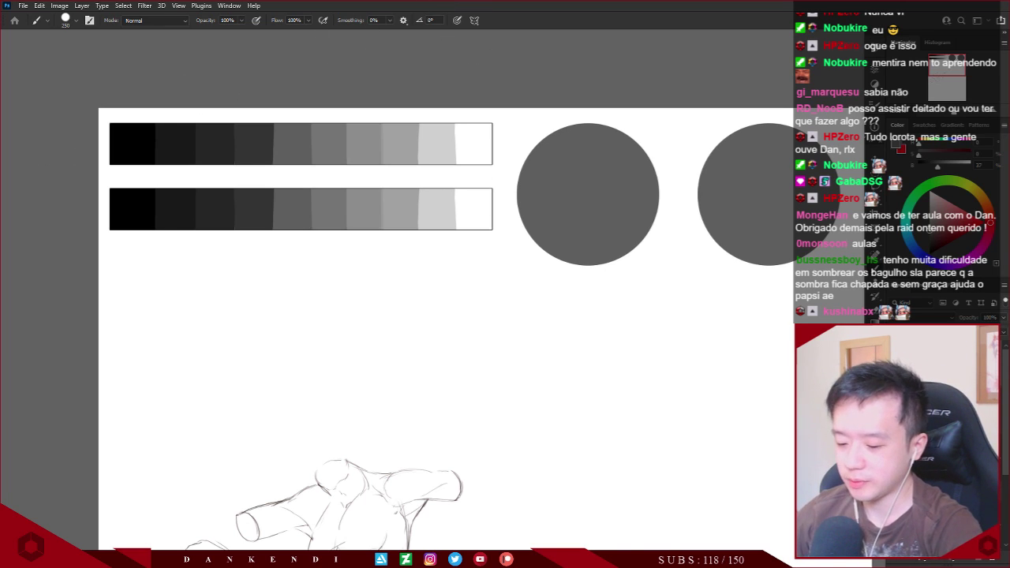
Show the reference board over the canvas, focused on the labelled sunlight sphere diagram, and widen its window slightly
key(alt+Tab)
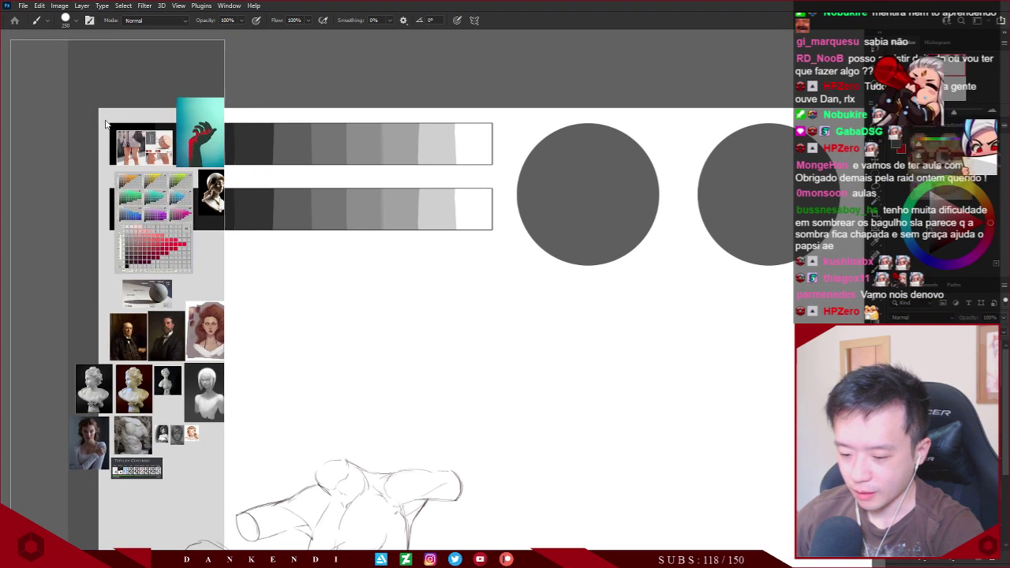
scroll(139, 285, up, 5)
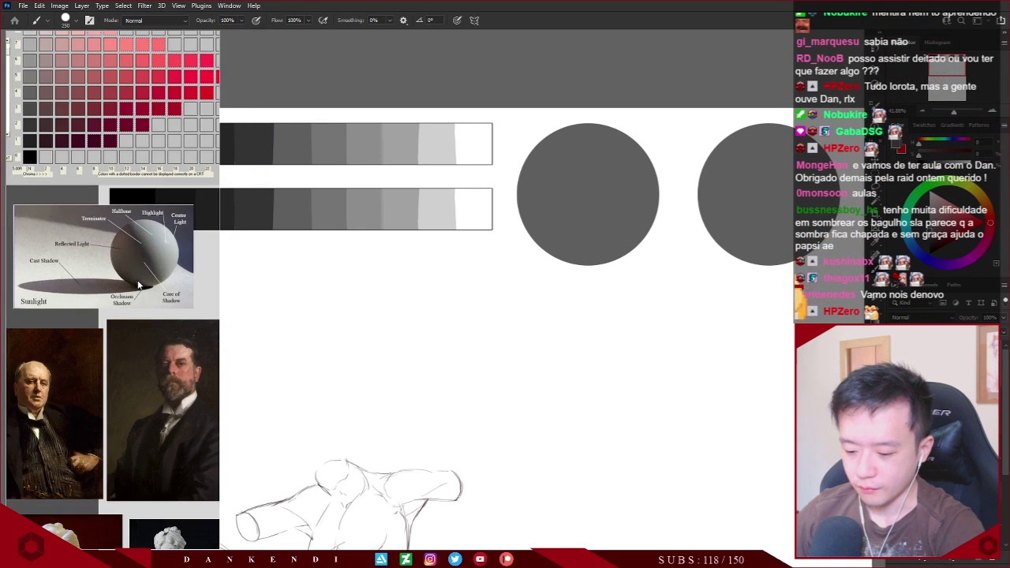
drag(219, 240, 234, 244)
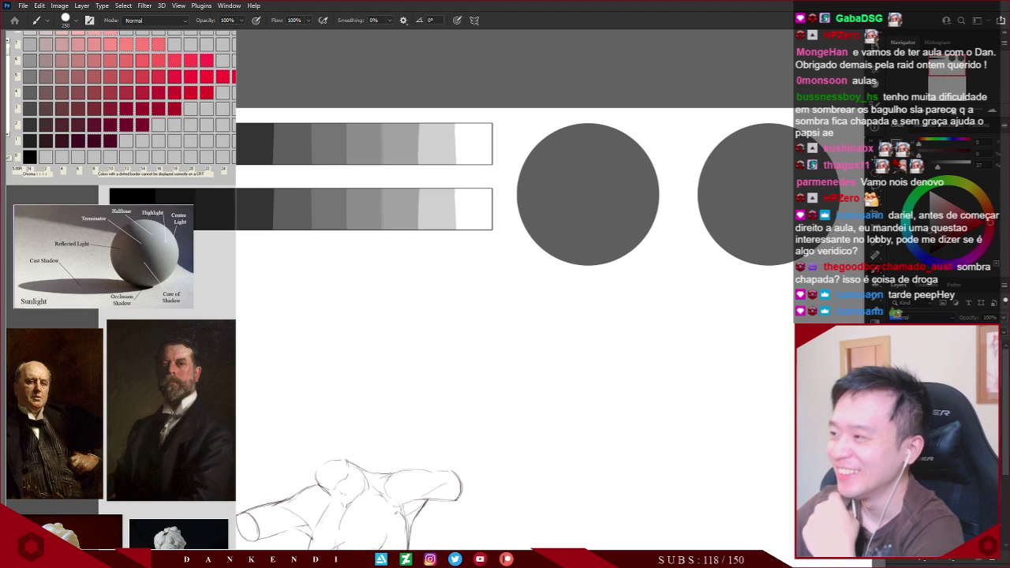
View the captioned swimming-pool image in the browser, and return to the canvas with the scales and circles beside the reference board
key(alt+Tab)
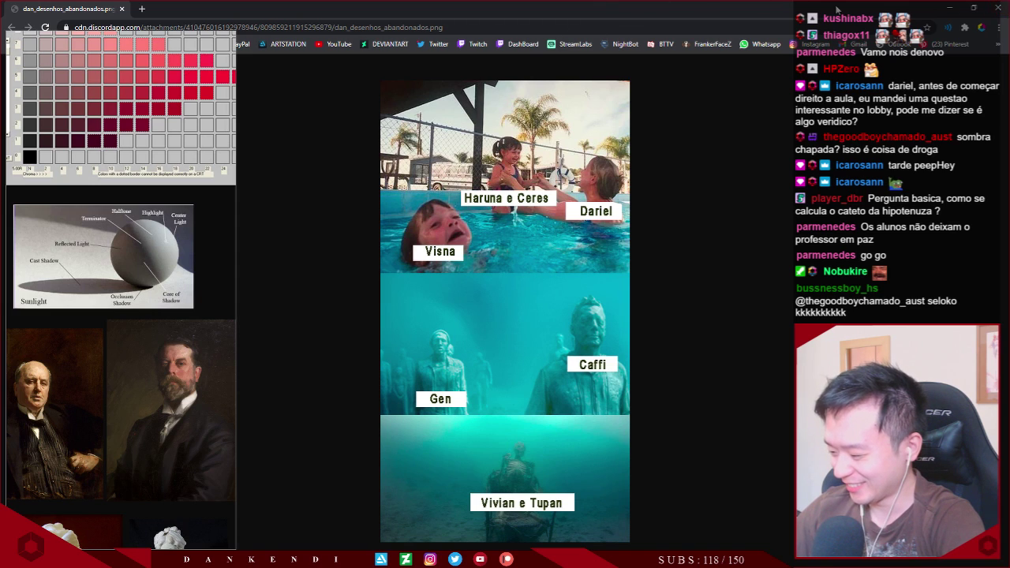
click(957, 8)
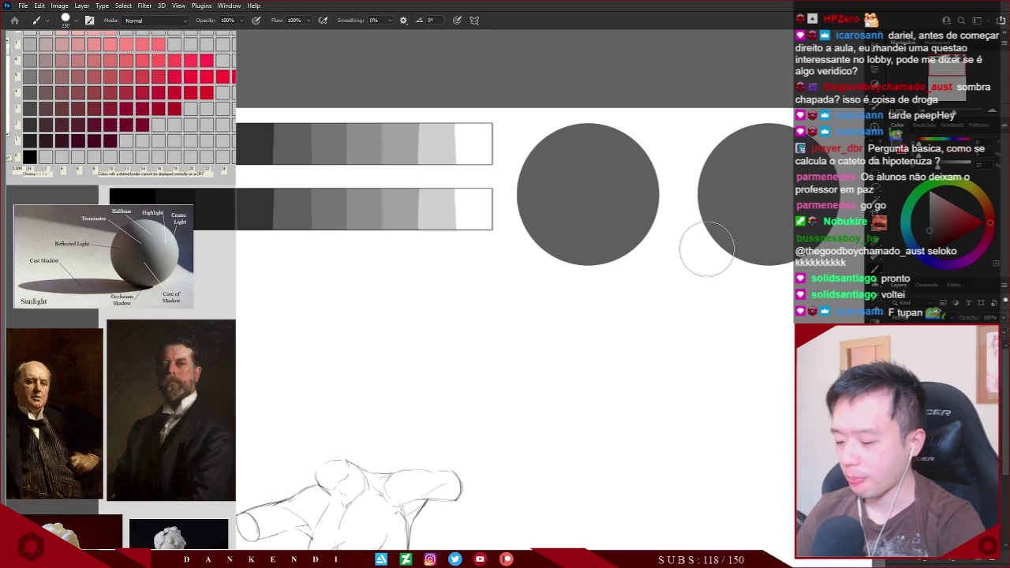
mouse_move(730, 279)
mouse_down()
mouse_move(726, 300)
mouse_move(726, 289)
mouse_up()
alt+click(738, 281)
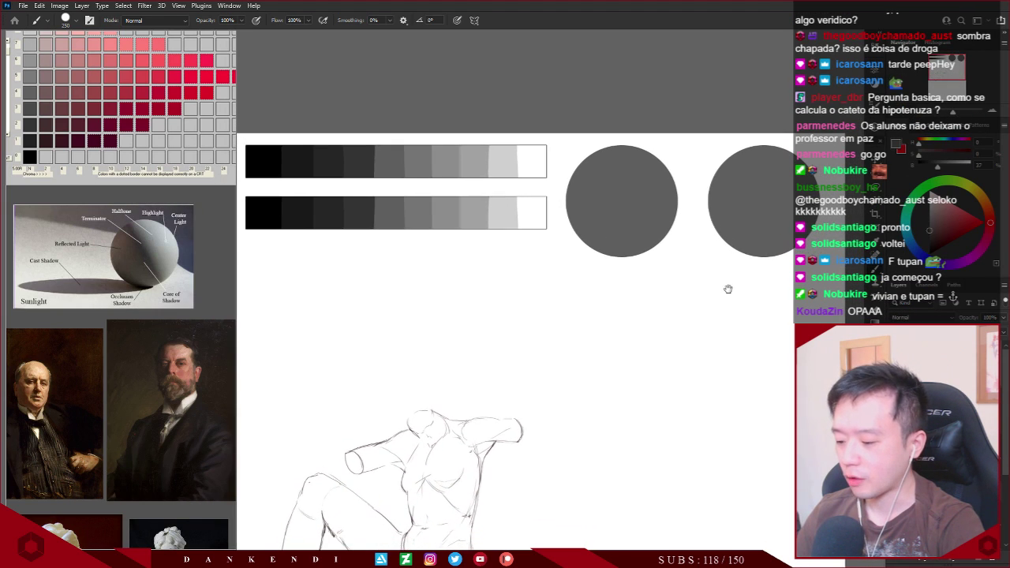
Paint a flat light grey lit area over the upper-right part of the first dark grey circle, with a curved terminator edge
ctrl+click(720, 292)
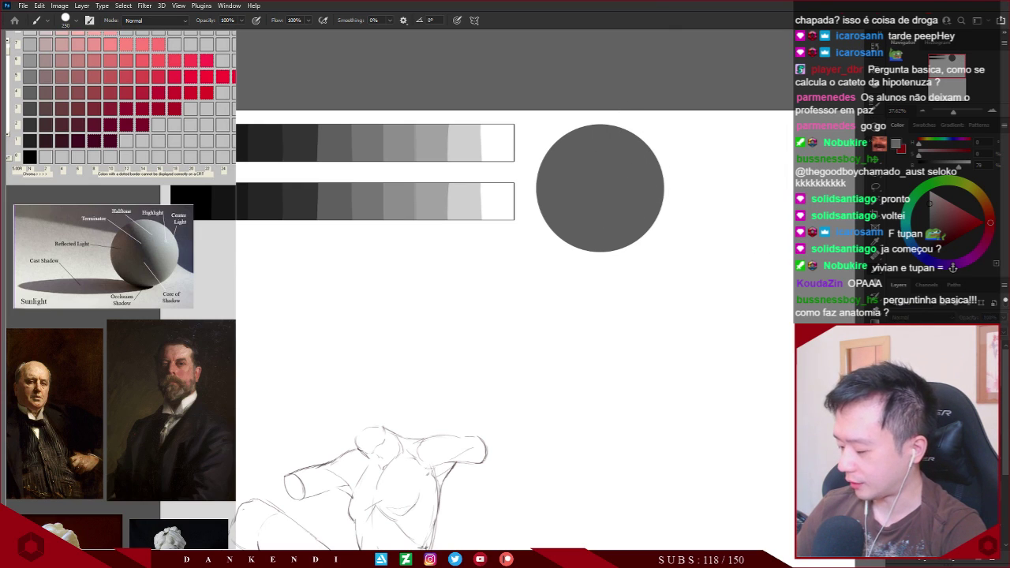
mouse_move(613, 129)
mouse_down()
mouse_move(642, 197)
mouse_move(598, 126)
mouse_move(624, 127)
mouse_move(645, 198)
mouse_up()
key(ctrl+z)
key(ctrl+z)
key(ctrl+z)
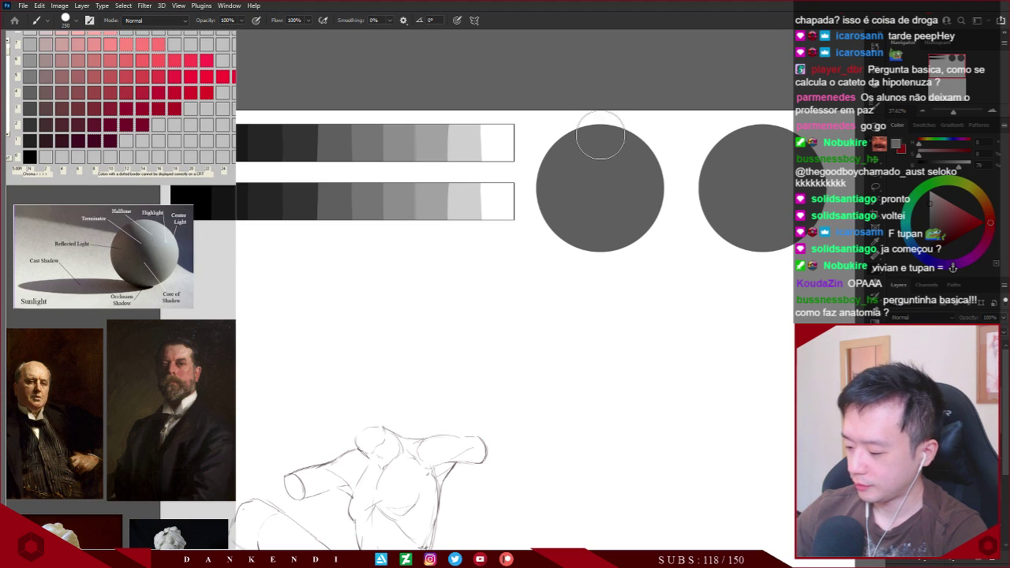
right_click(599, 136)
double_click(677, 249)
mouse_move(620, 102)
mouse_down()
mouse_move(601, 119)
mouse_move(642, 170)
mouse_move(650, 205)
mouse_move(592, 142)
mouse_move(608, 129)
mouse_move(656, 193)
mouse_move(595, 151)
mouse_move(663, 181)
mouse_move(598, 132)
mouse_move(635, 141)
mouse_move(643, 204)
mouse_move(589, 147)
mouse_move(622, 131)
mouse_move(649, 209)
mouse_move(586, 143)
mouse_move(645, 170)
mouse_move(603, 188)
mouse_move(613, 130)
mouse_move(650, 175)
mouse_move(617, 193)
mouse_move(596, 131)
mouse_move(669, 188)
mouse_up()
key(ctrl+z)
key(ctrl+z)
key(ctrl+z)
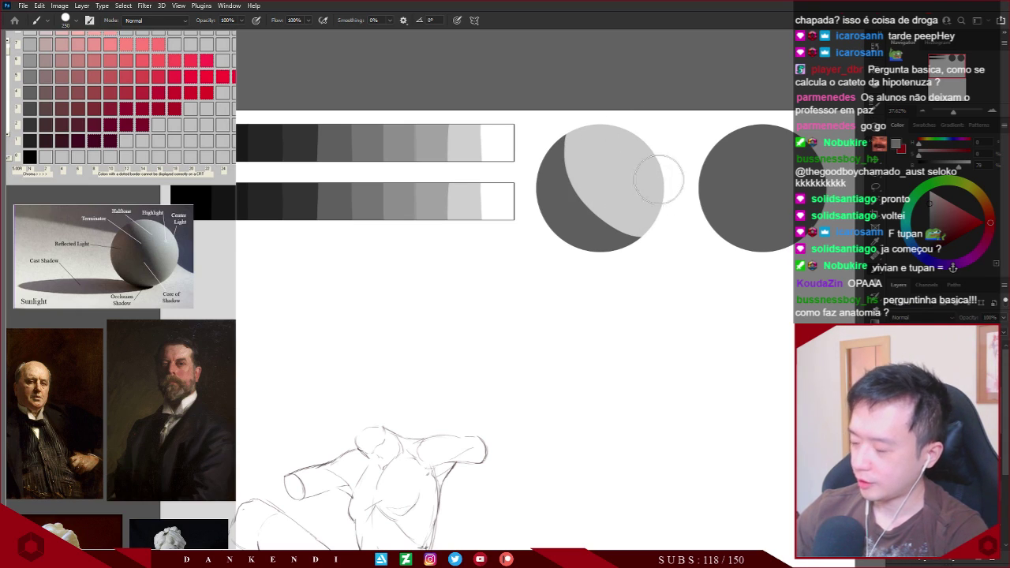
Repaint the first circle's light grey area so its curved edge sits slightly higher and the dark crescent is thicker at the lower right
key(ctrl+z)
mouse_move(615, 157)
mouse_down()
mouse_move(597, 118)
mouse_move(620, 173)
mouse_move(653, 169)
mouse_move(589, 146)
mouse_move(595, 172)
mouse_up()
key(ctrl+z)
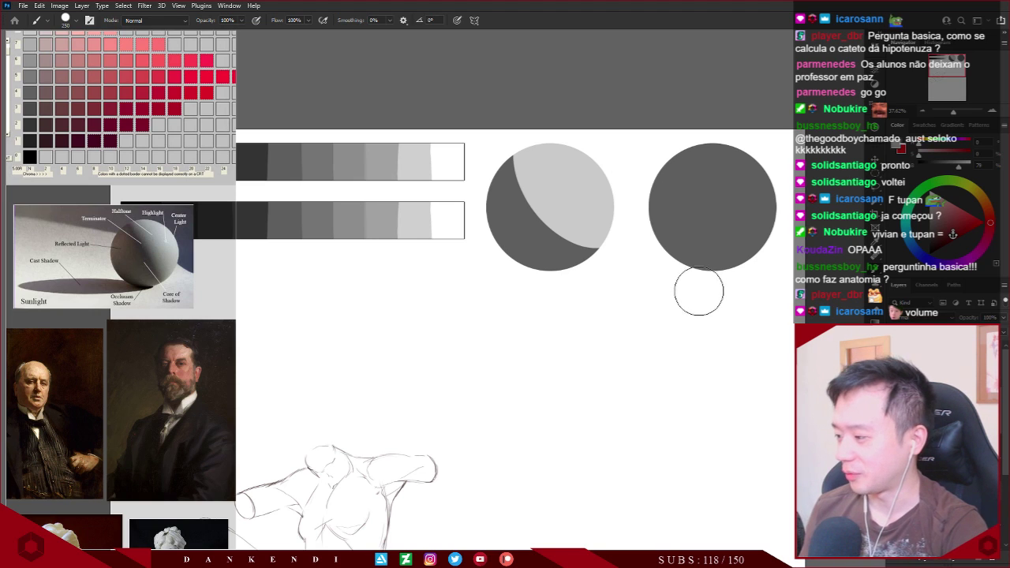
drag(653, 172, 676, 163)
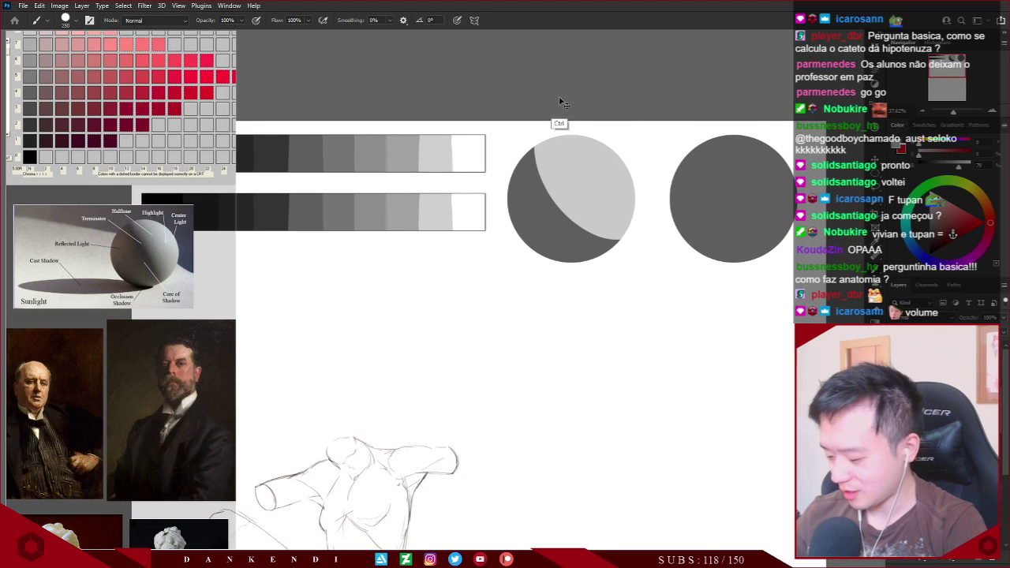
key(ctrl+z)
mouse_move(591, 151)
mouse_down()
mouse_move(564, 147)
mouse_move(598, 146)
mouse_move(619, 187)
mouse_move(602, 205)
mouse_move(560, 149)
mouse_move(587, 144)
mouse_move(622, 198)
mouse_move(549, 124)
mouse_up()
key(ctrl+z)
mouse_move(601, 153)
mouse_down()
mouse_move(573, 185)
mouse_move(563, 128)
mouse_move(607, 158)
mouse_move(611, 201)
mouse_move(560, 168)
mouse_move(586, 140)
mouse_up()
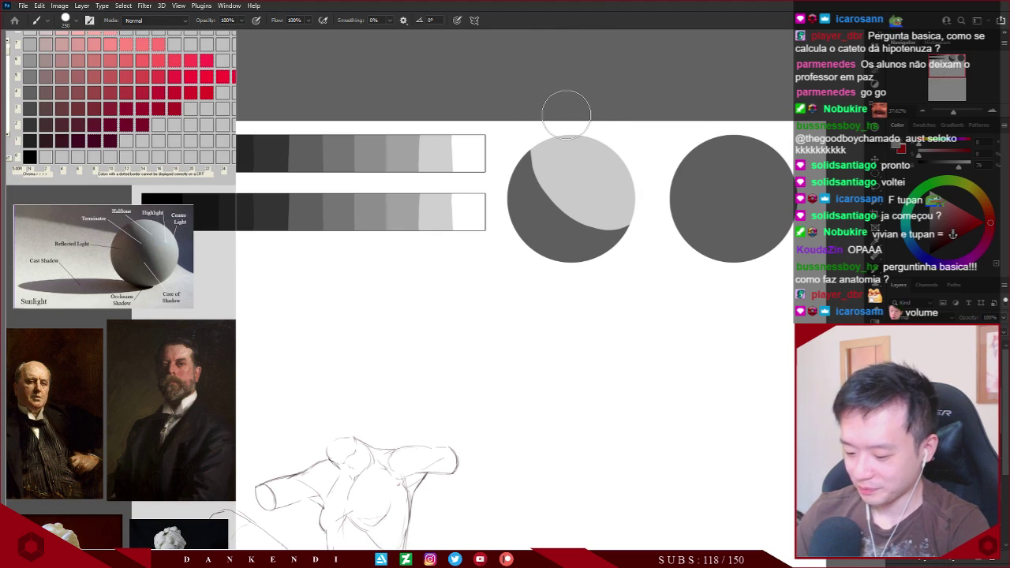
Zoom in on the first circle, then widen the reference board and enlarge its sunlight sphere diagram to examine the labelled light and shadow zones
drag(614, 84, 645, 55)
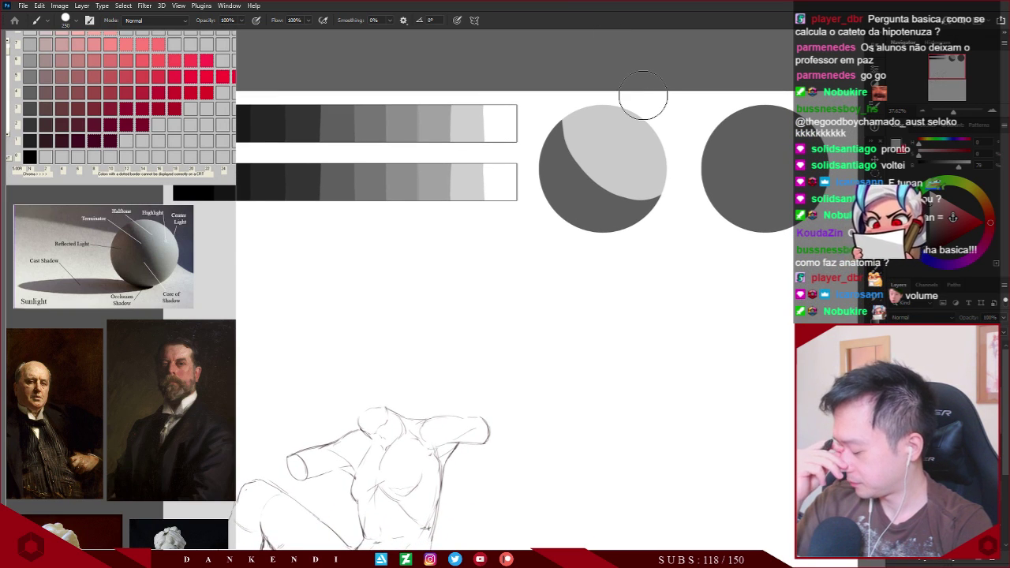
drag(663, 124, 704, 120)
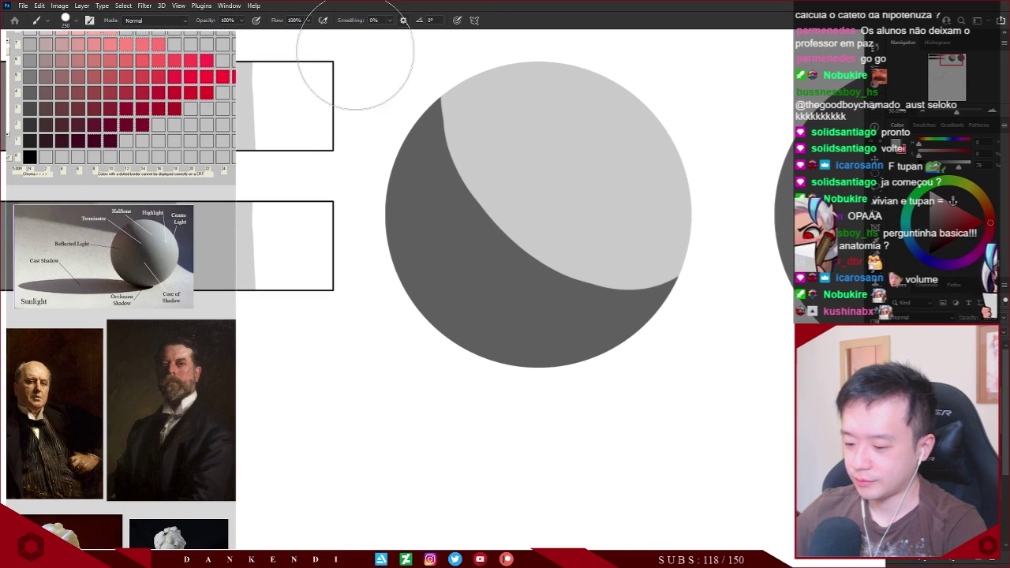
drag(234, 67, 322, 109)
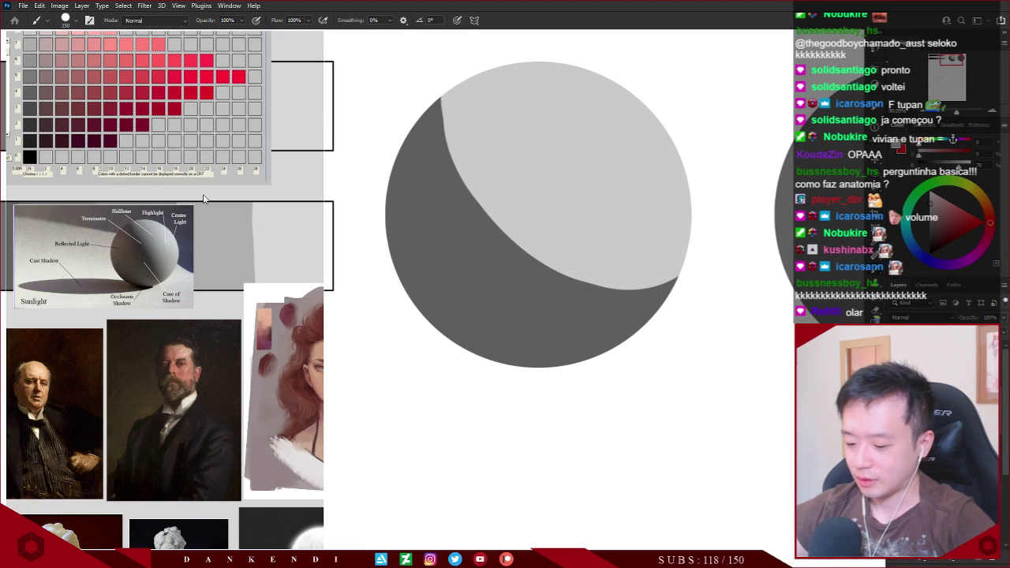
drag(319, 158, 647, 158)
scroll(293, 229, up, 5)
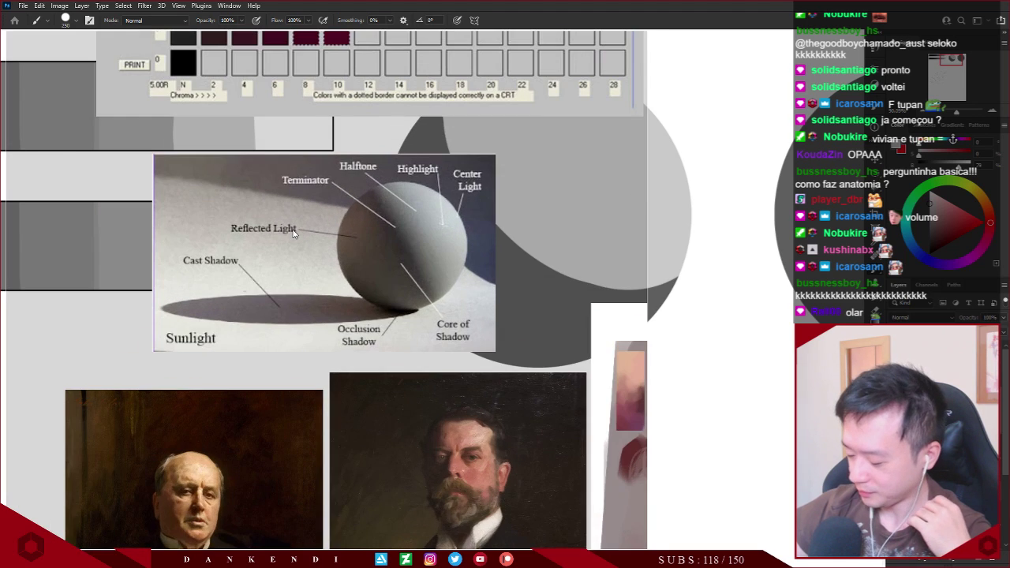
scroll(293, 231, up, 2)
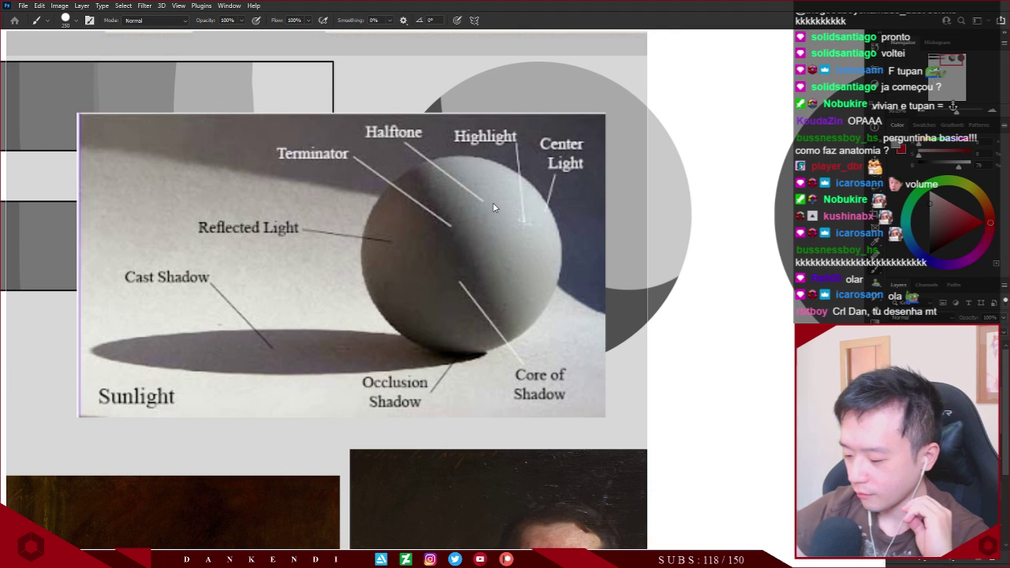
drag(493, 201, 466, 195)
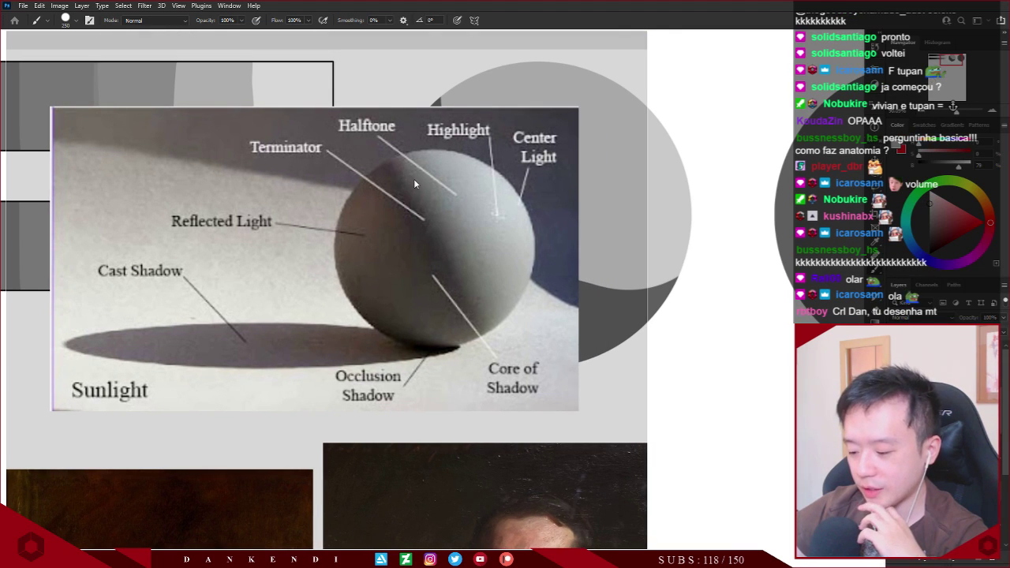